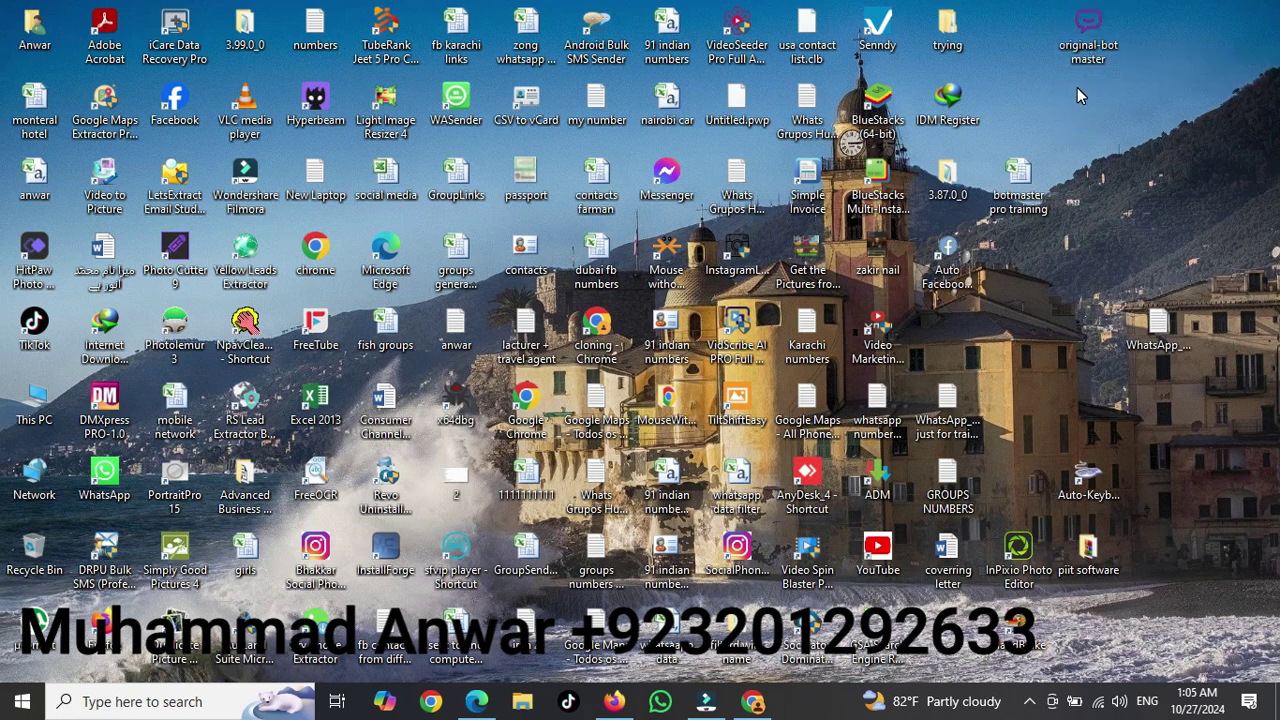
Step: Run the original-bot master installer from the desktop to install the software
double_click(1088, 32)
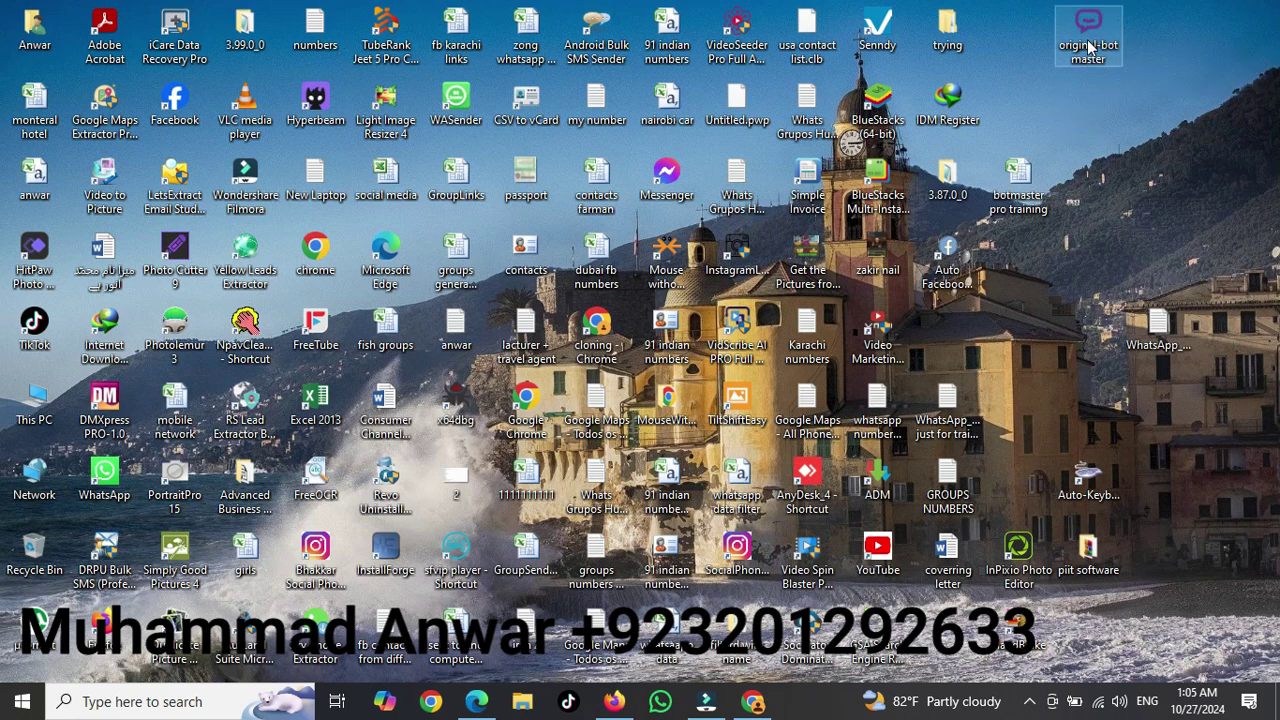
click(713, 507)
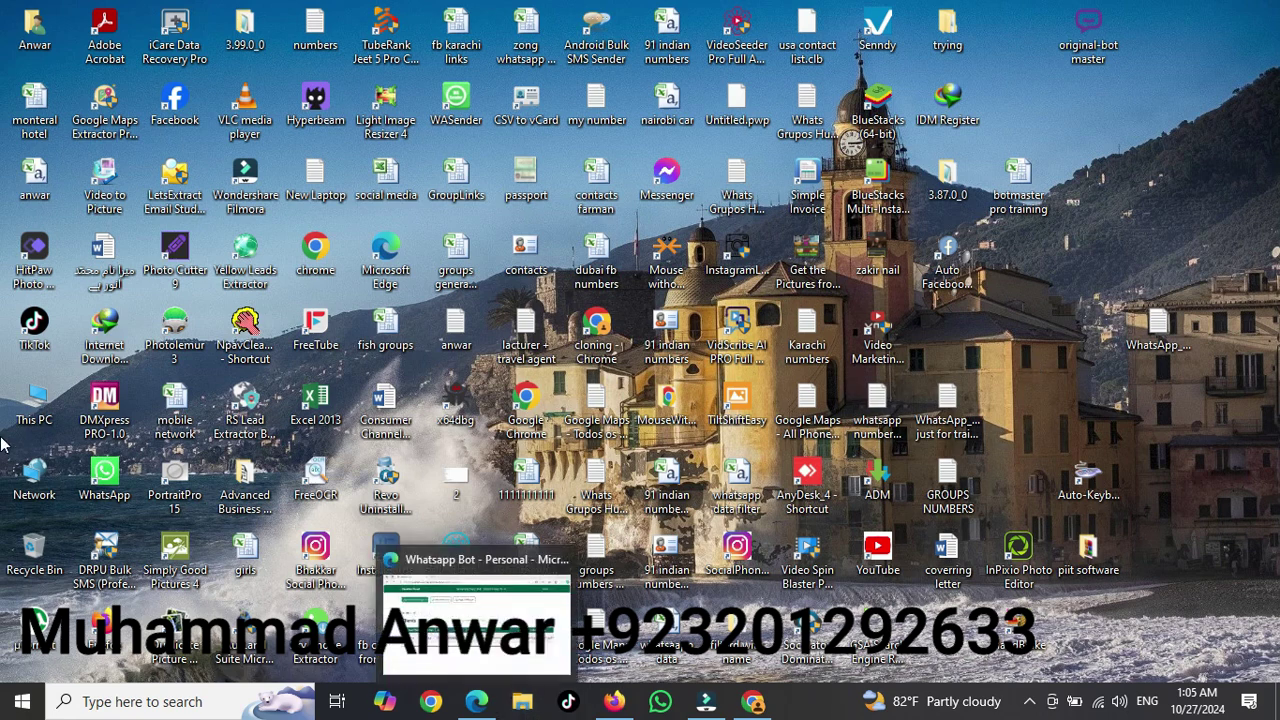
Step: Open the OriginalBotmaster folder inside Program Files on Local Disk (C:)
double_click(34, 398)
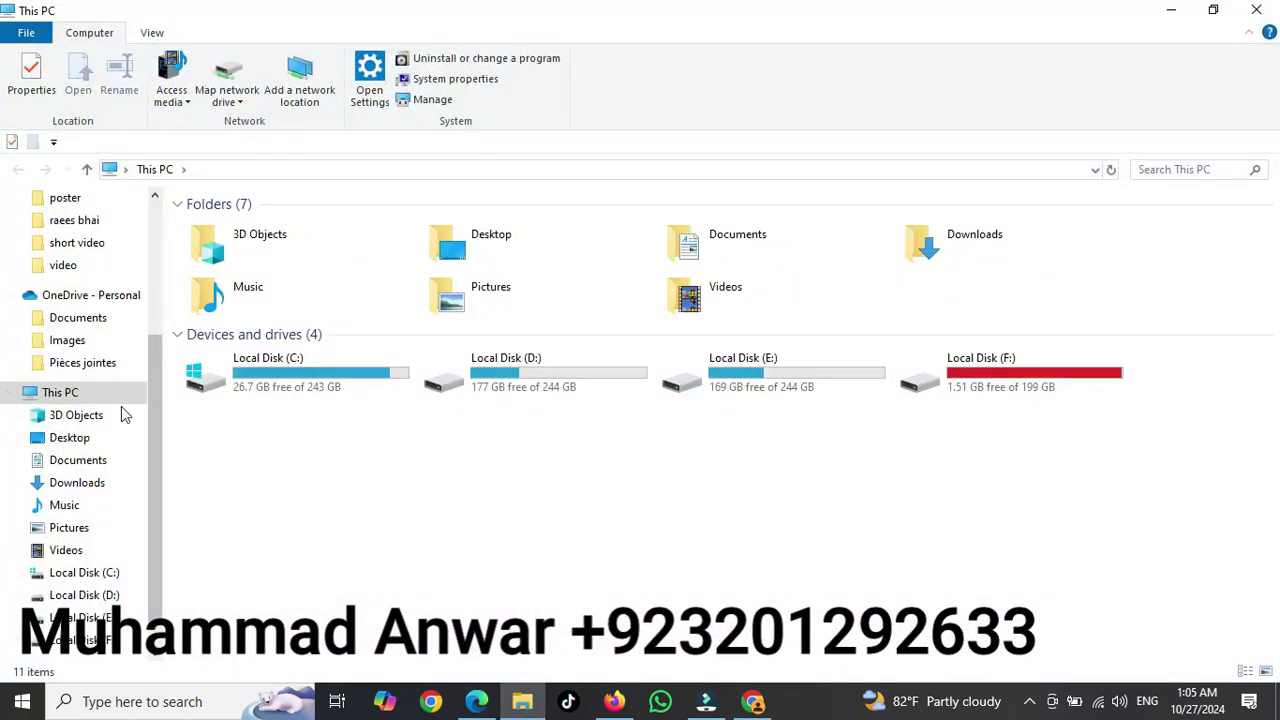
double_click(292, 372)
click(266, 330)
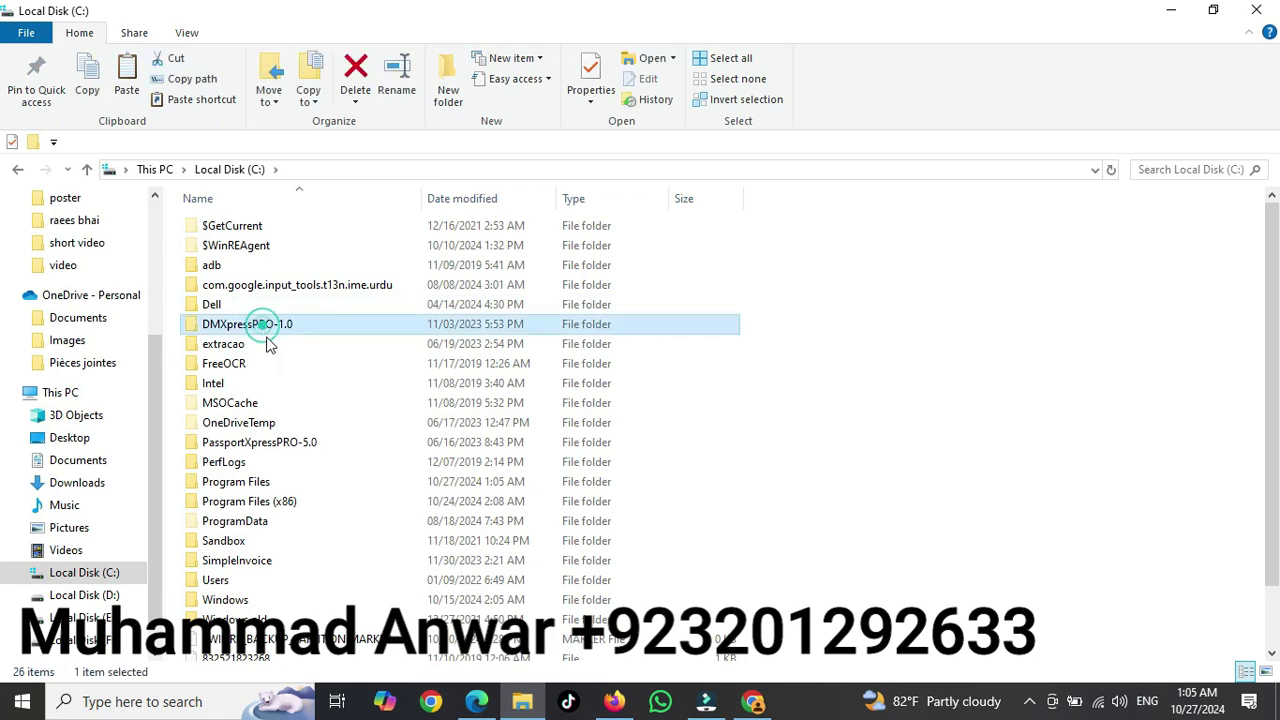
double_click(286, 482)
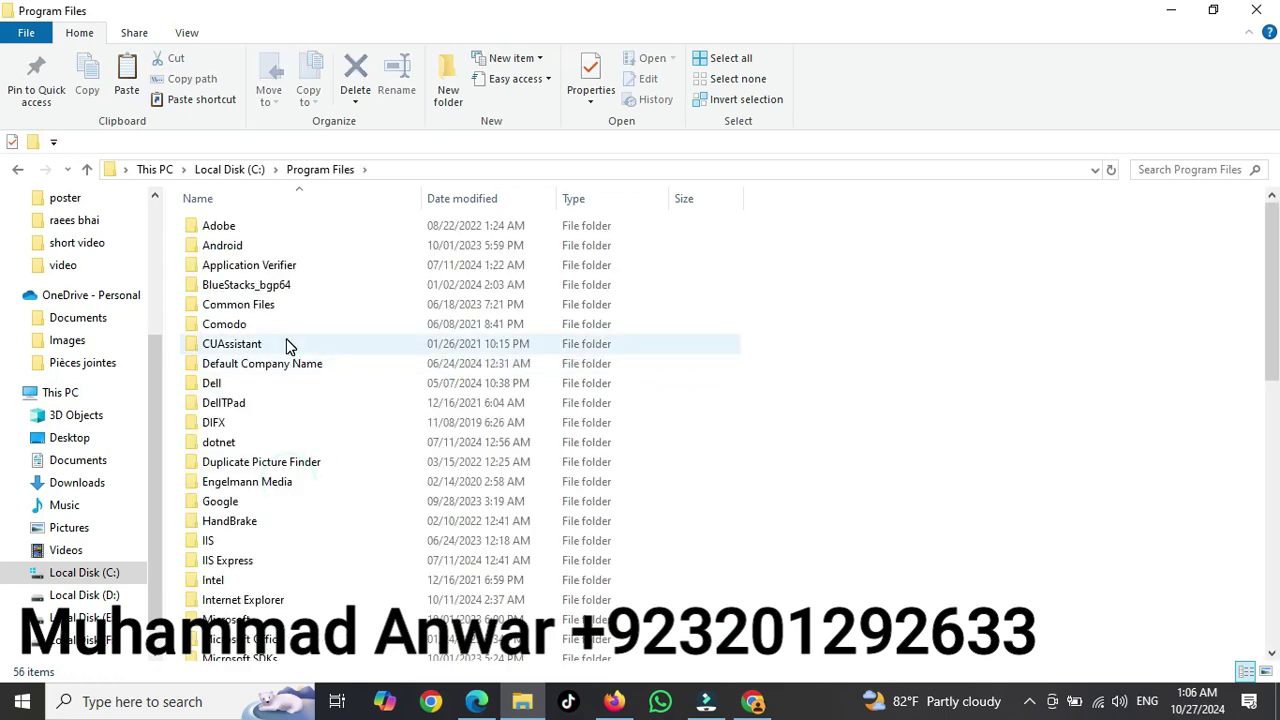
click(286, 340)
text(o)
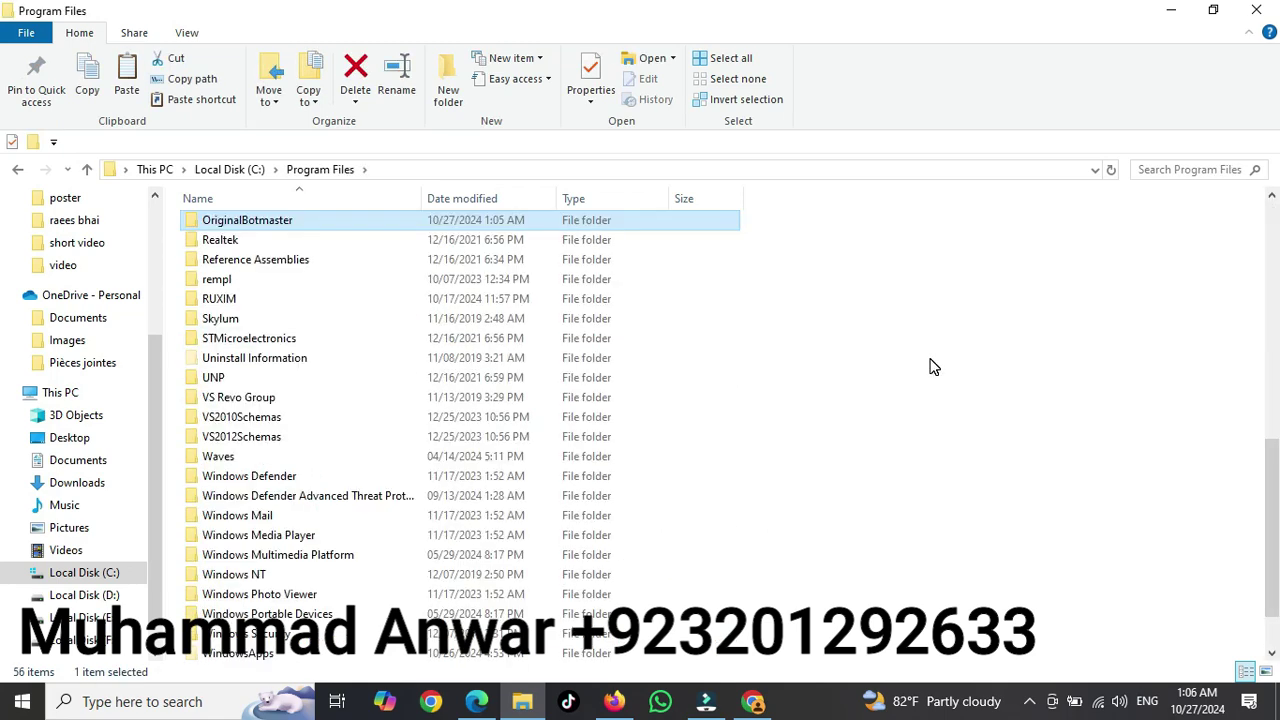
double_click(271, 224)
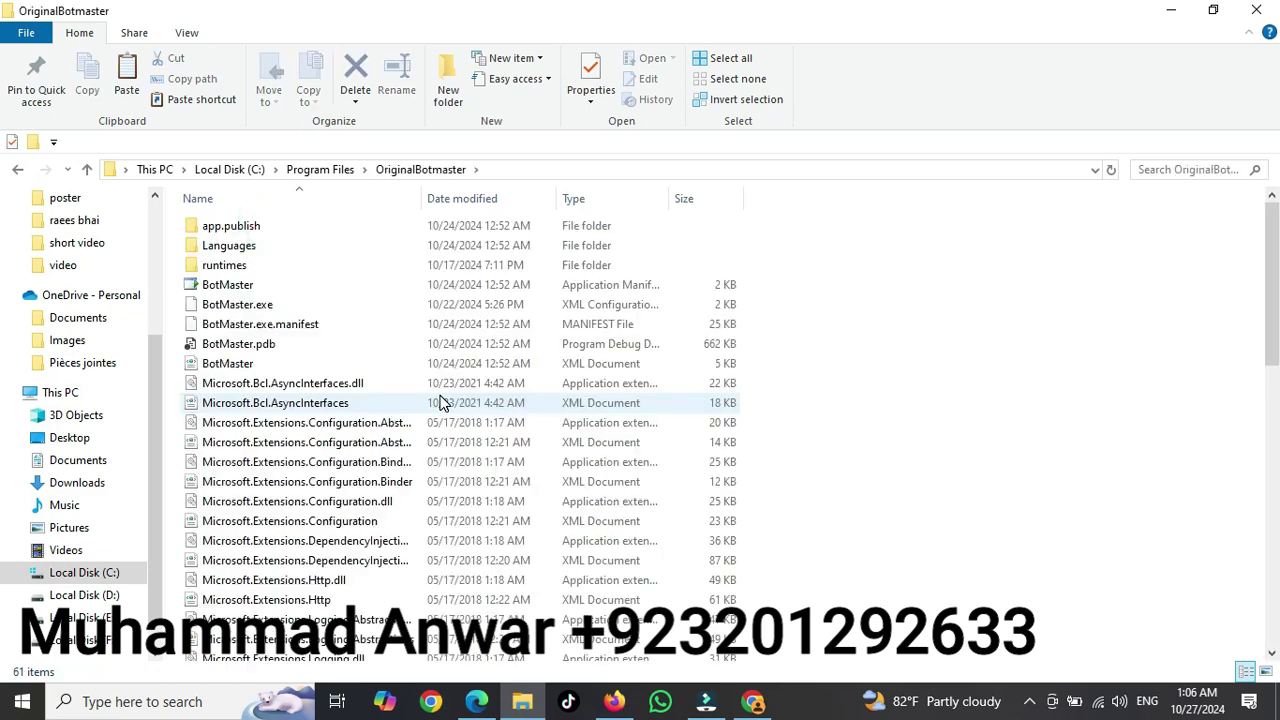
Step: Create a desktop shortcut for the Original Botmaster application in this folder
scroll(388, 435, down, 10)
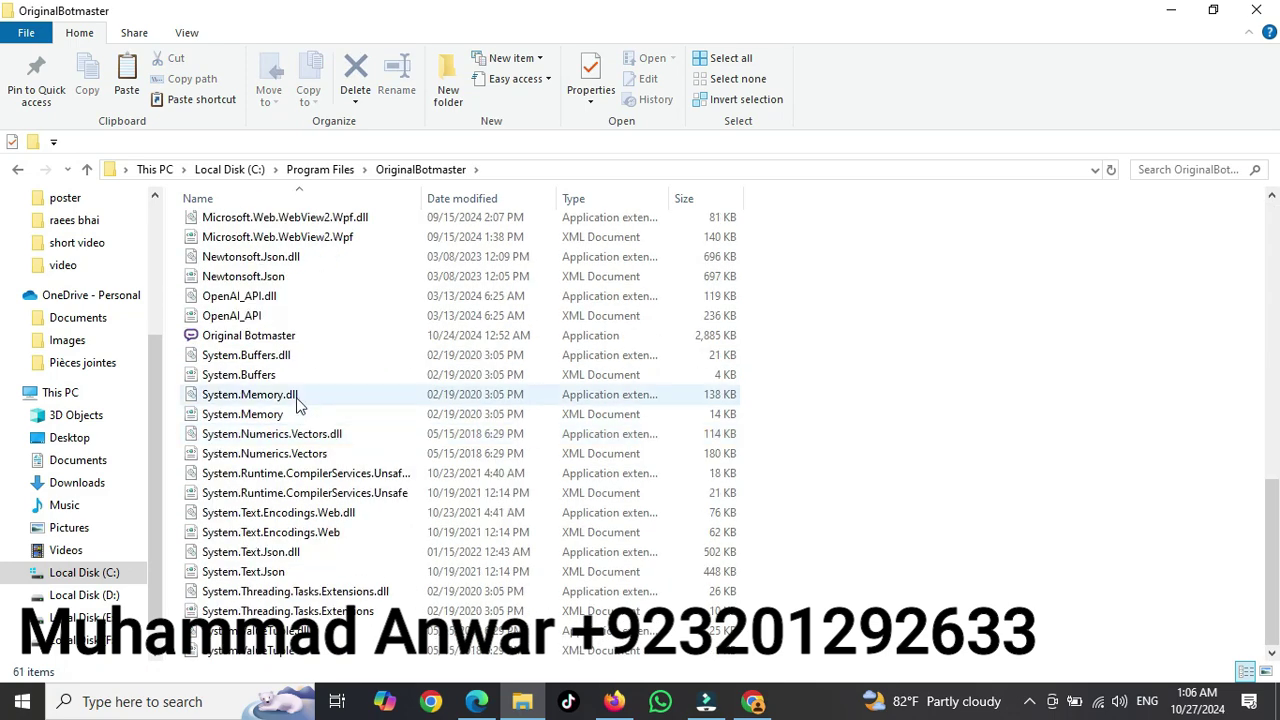
click(250, 340)
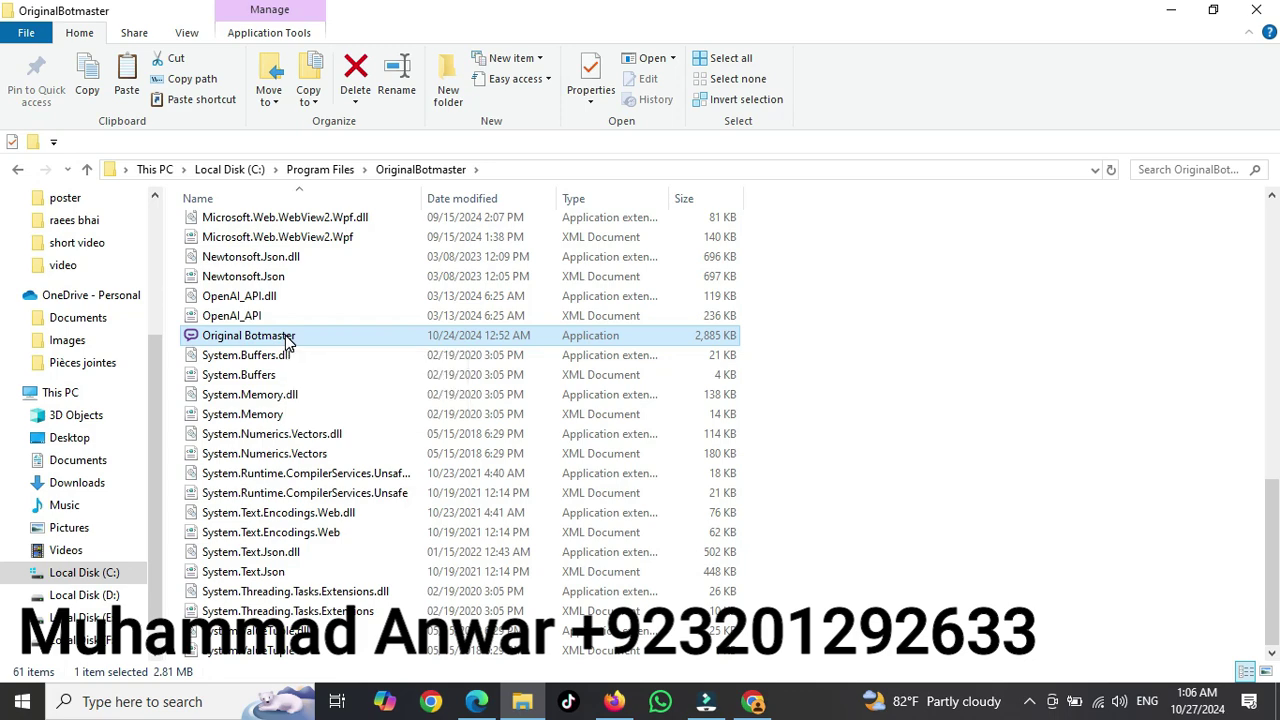
right_click(285, 335)
mouse_move(375, 513)
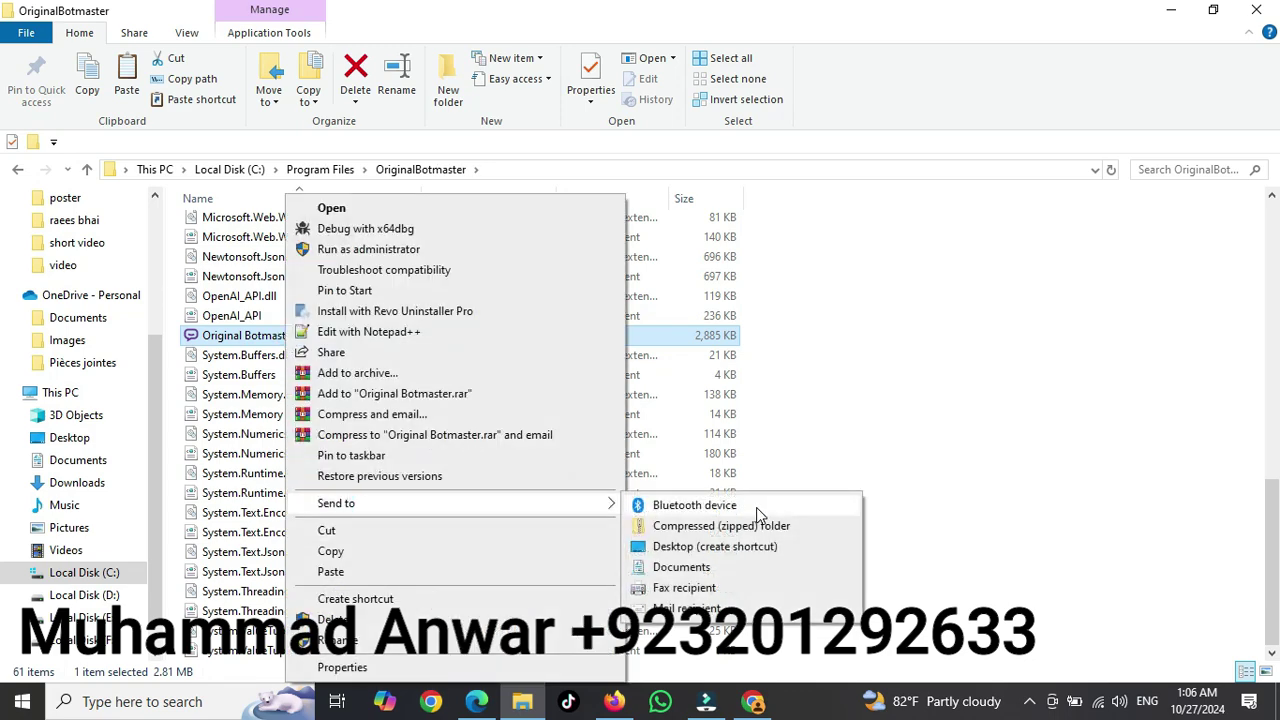
click(727, 557)
click(995, 378)
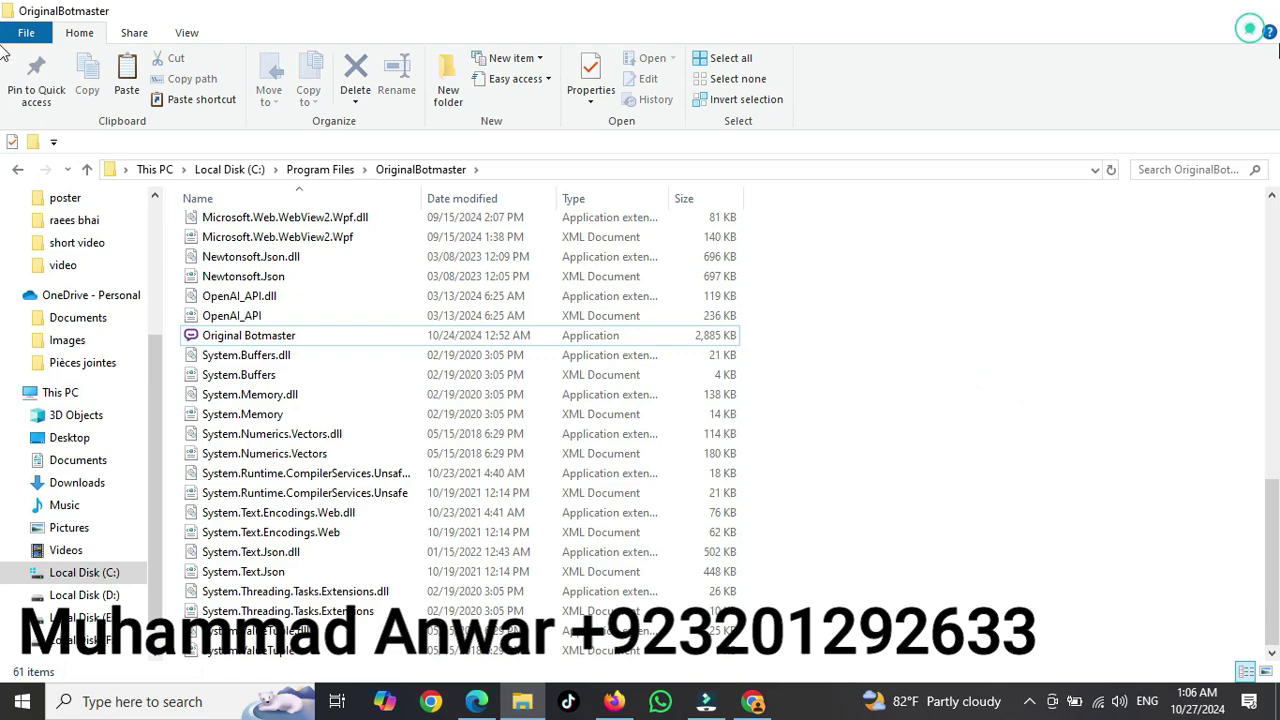
Step: Launch Botmaster from its new desktop shortcut and copy the request key shown for activation
key(super+d)
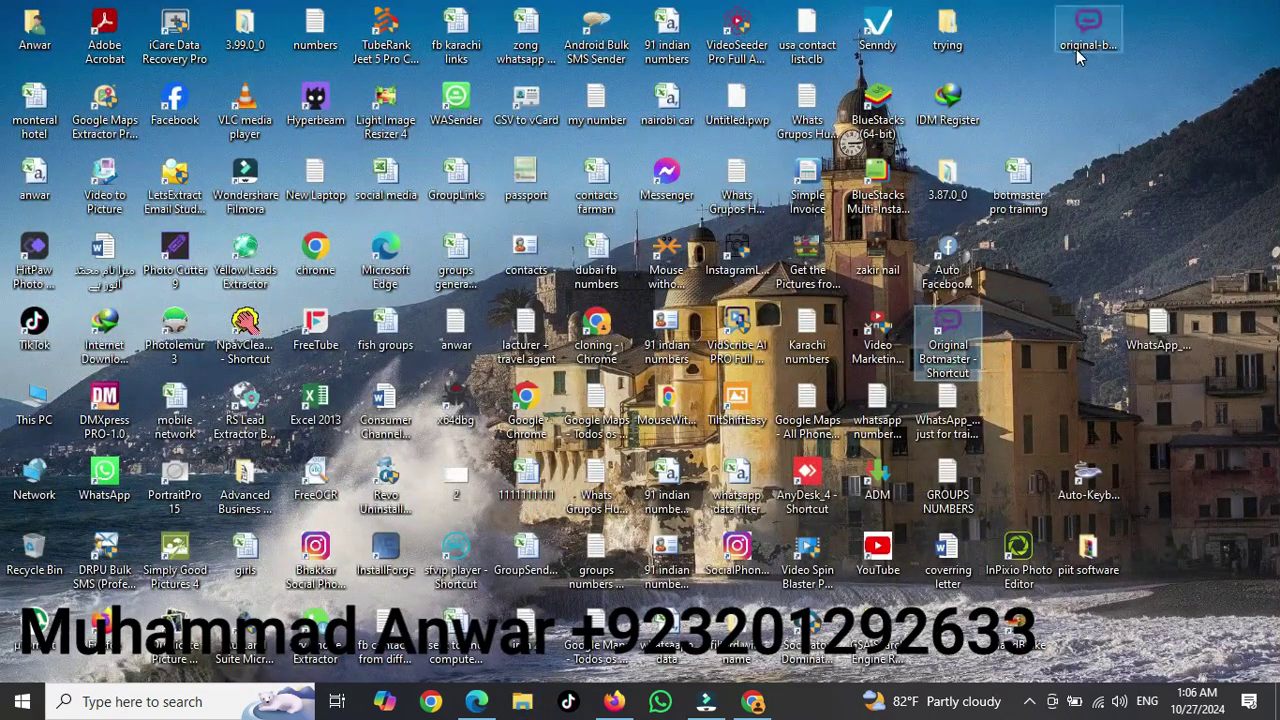
click(940, 350)
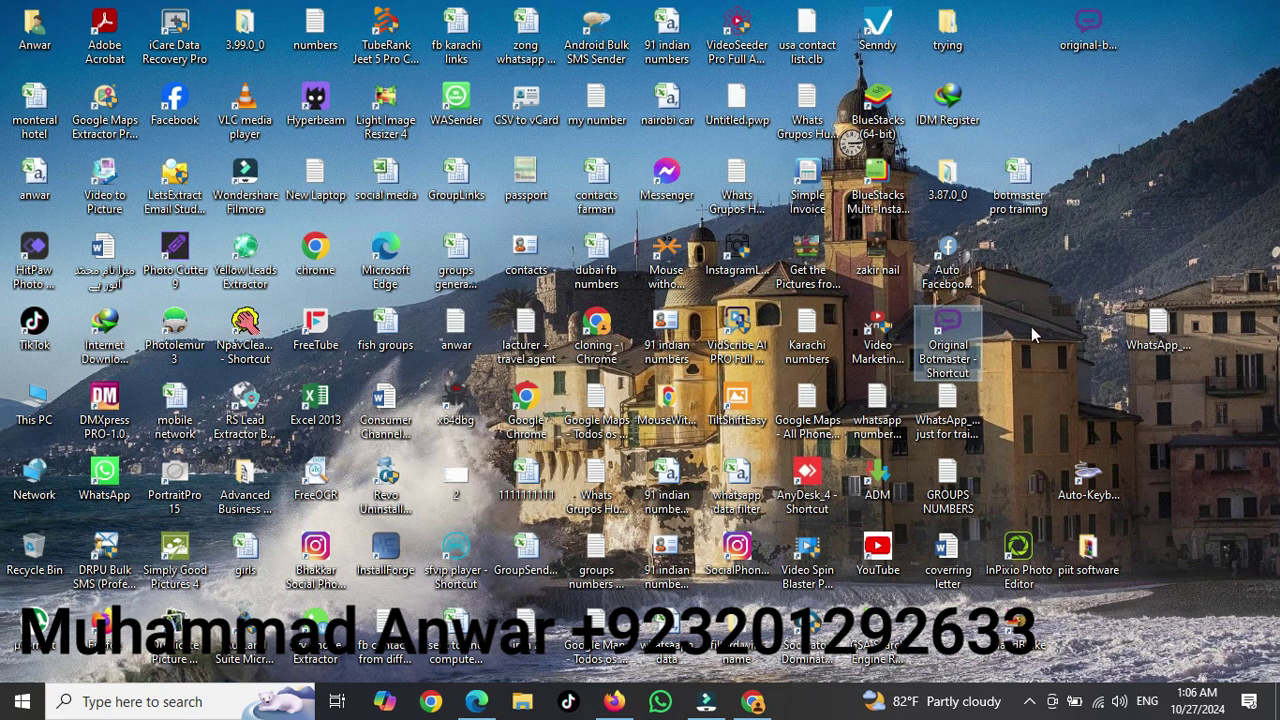
double_click(962, 336)
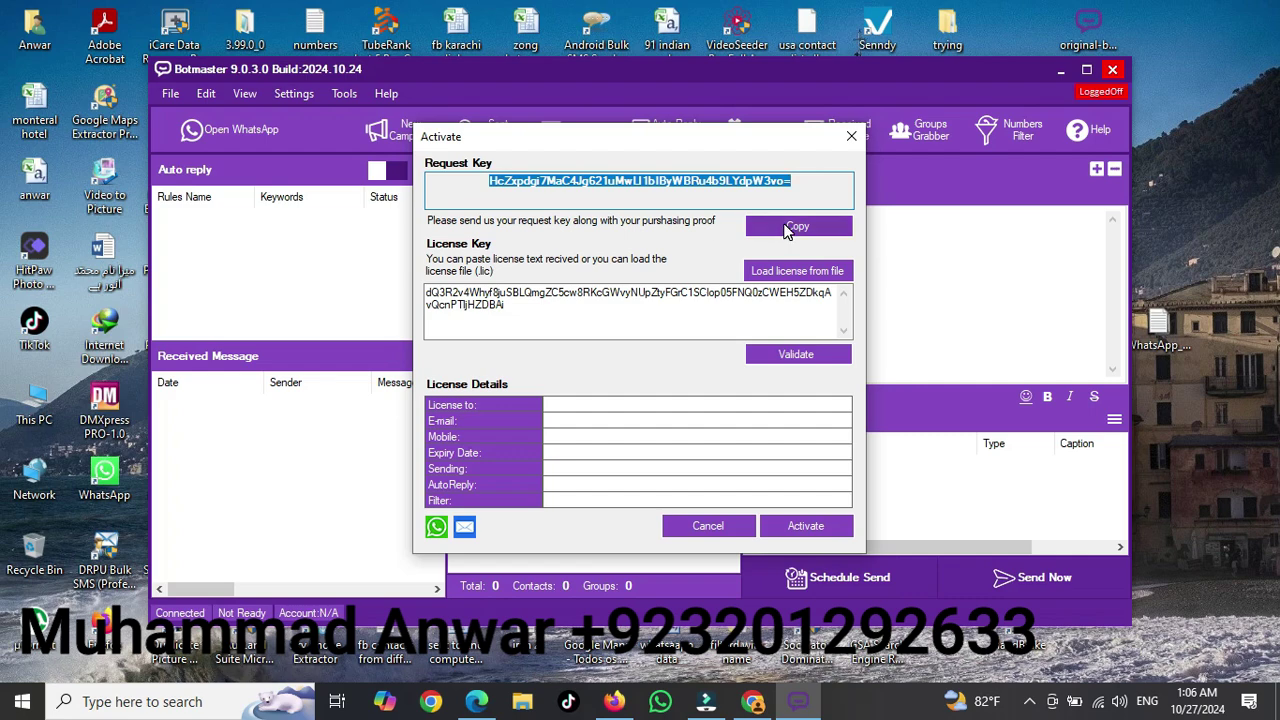
click(787, 229)
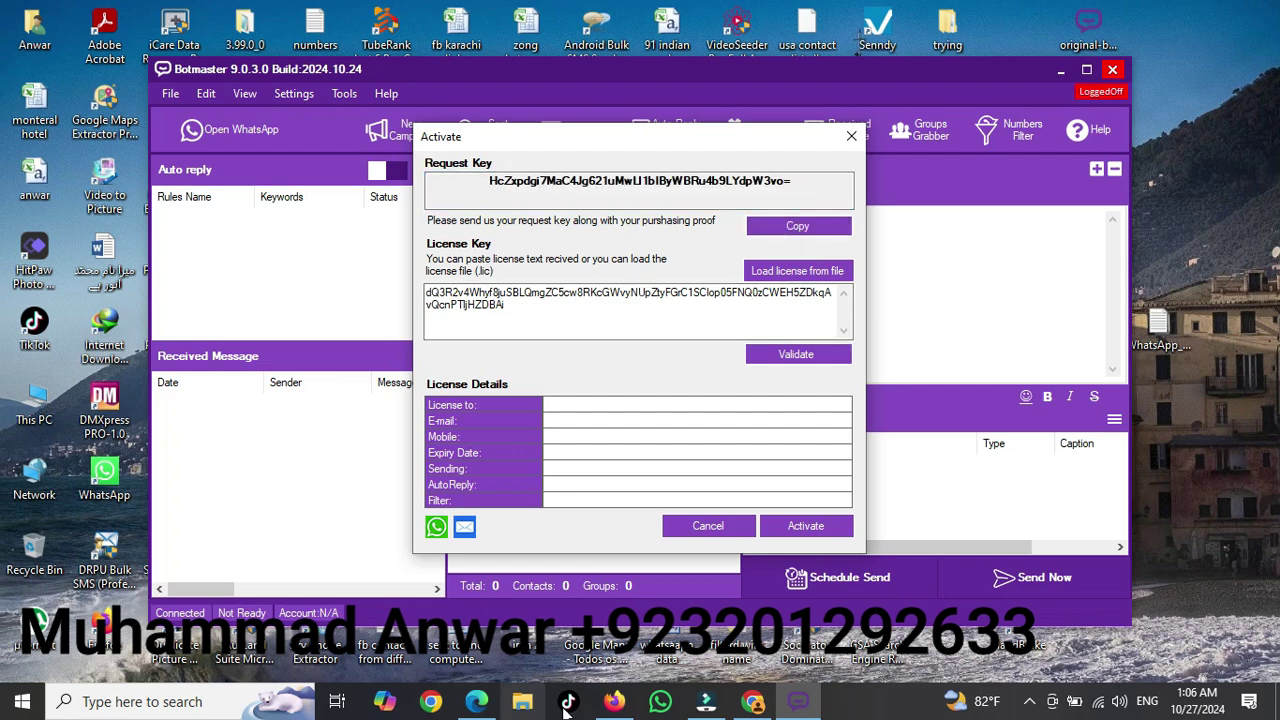
Step: Switch to the reseller panel in Edge and copy the activation code from the client's record
click(476, 701)
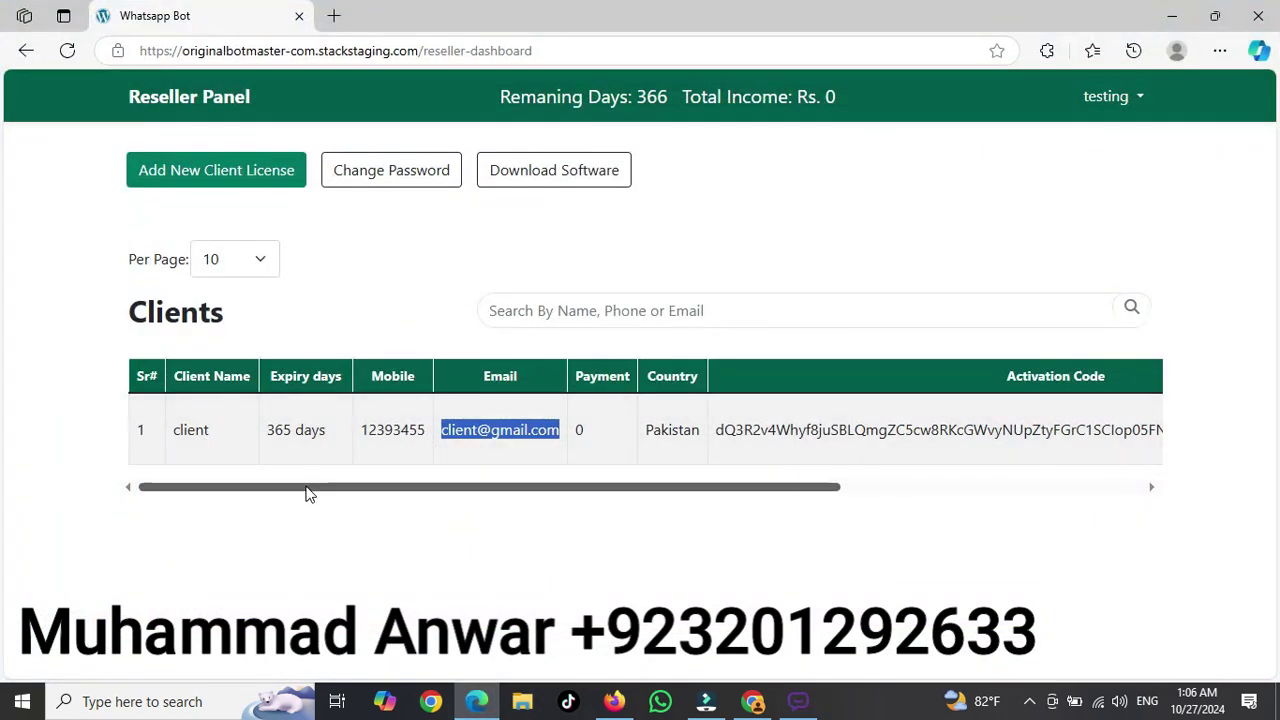
drag(309, 487, 599, 490)
double_click(577, 429)
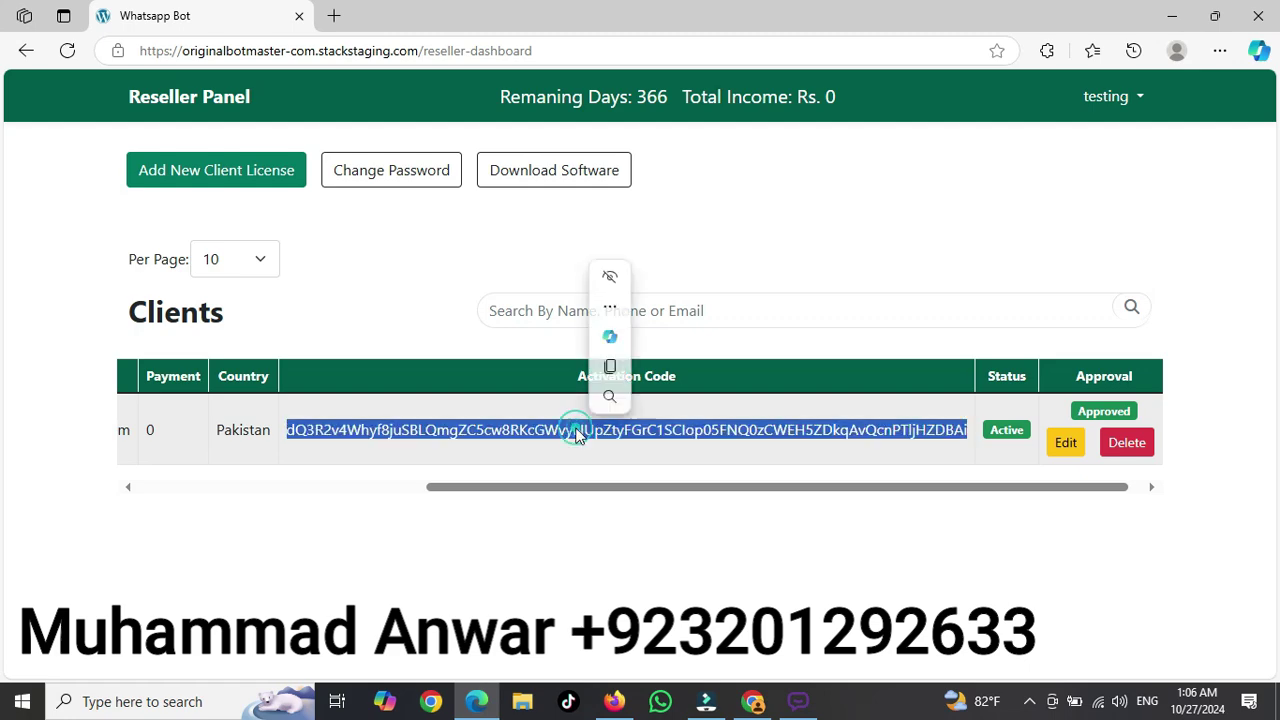
right_click(580, 429)
click(656, 105)
Step: Return to Botmaster and replace the License Key contents with the copied activation code
click(797, 701)
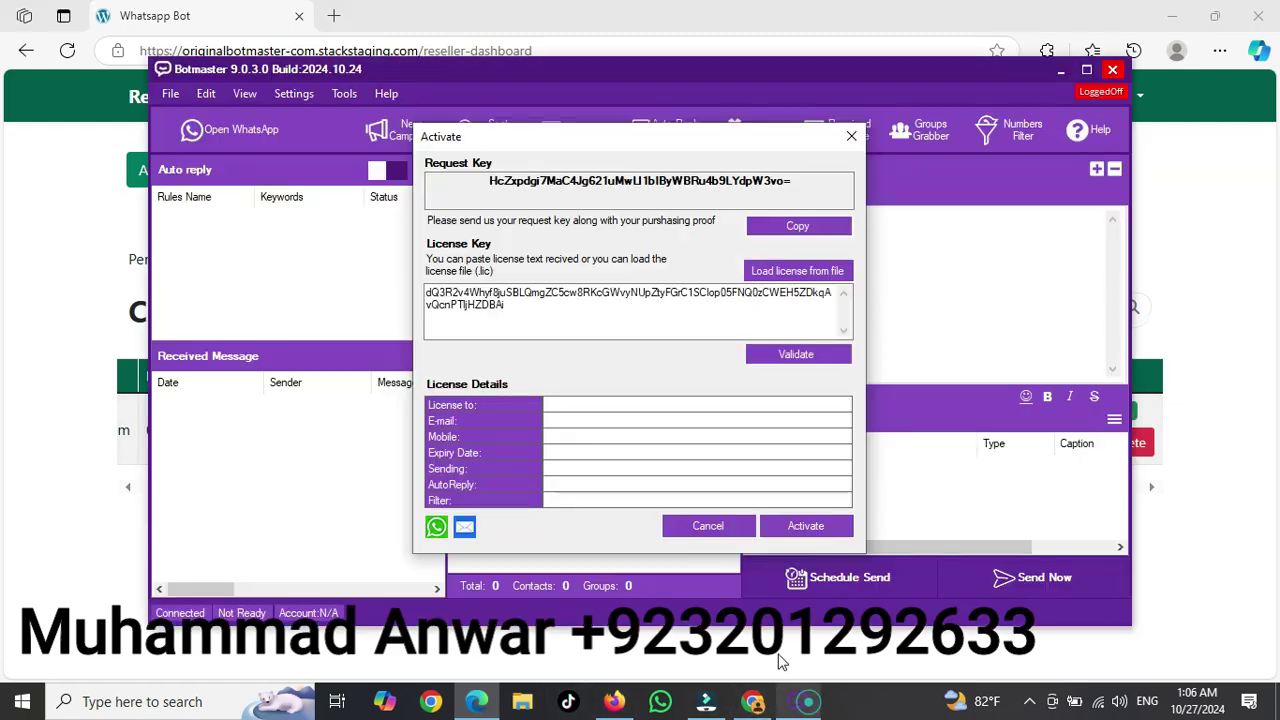
key(ctrl+a)
key(Delete)
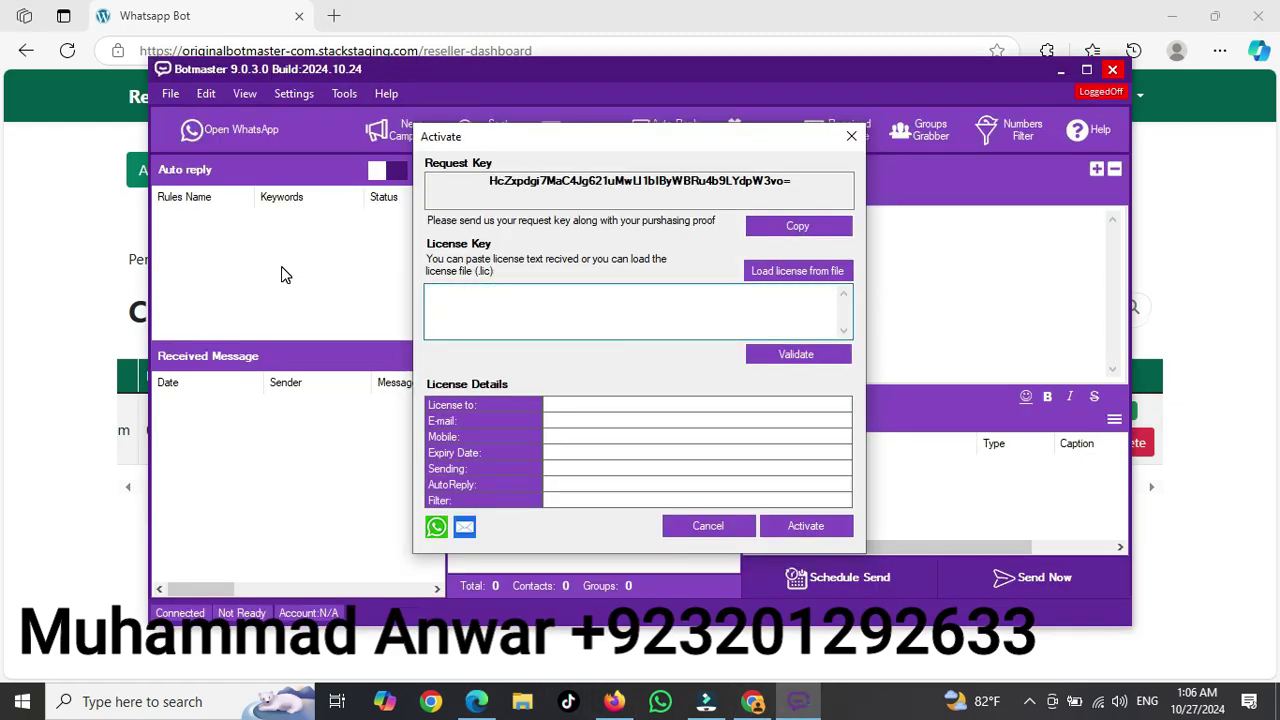
key(ctrl+v)
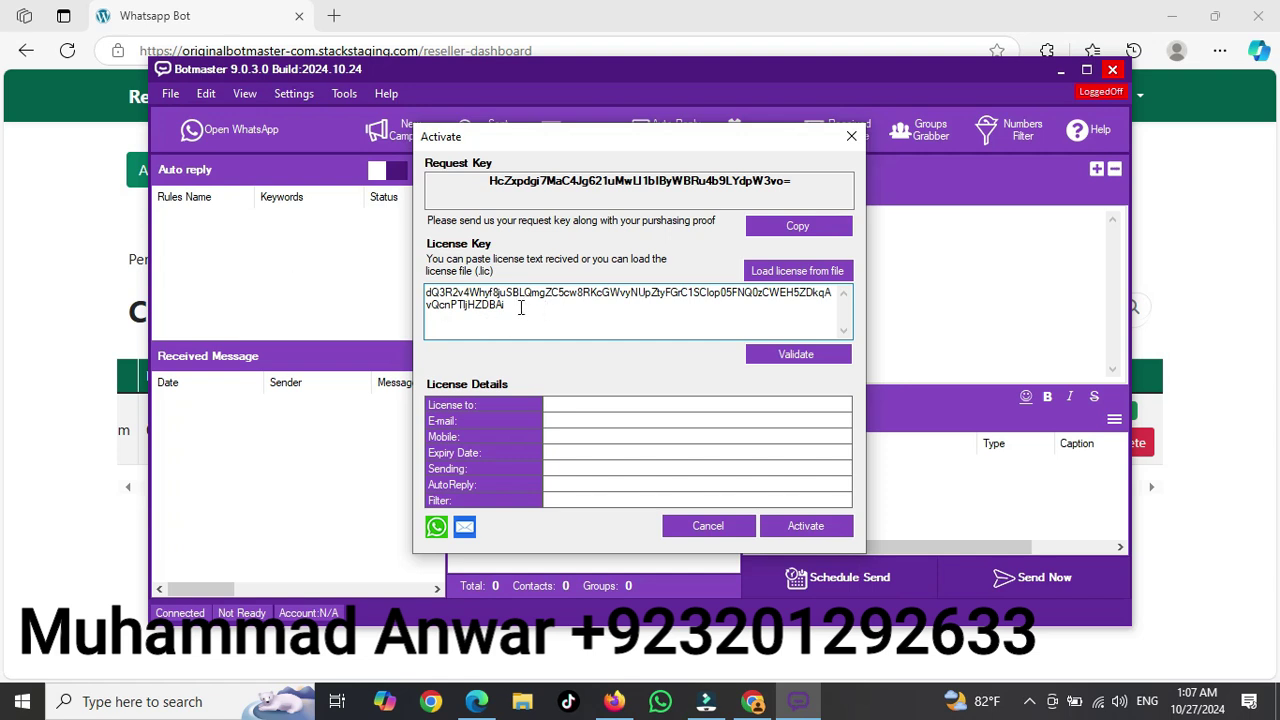
key(Return)
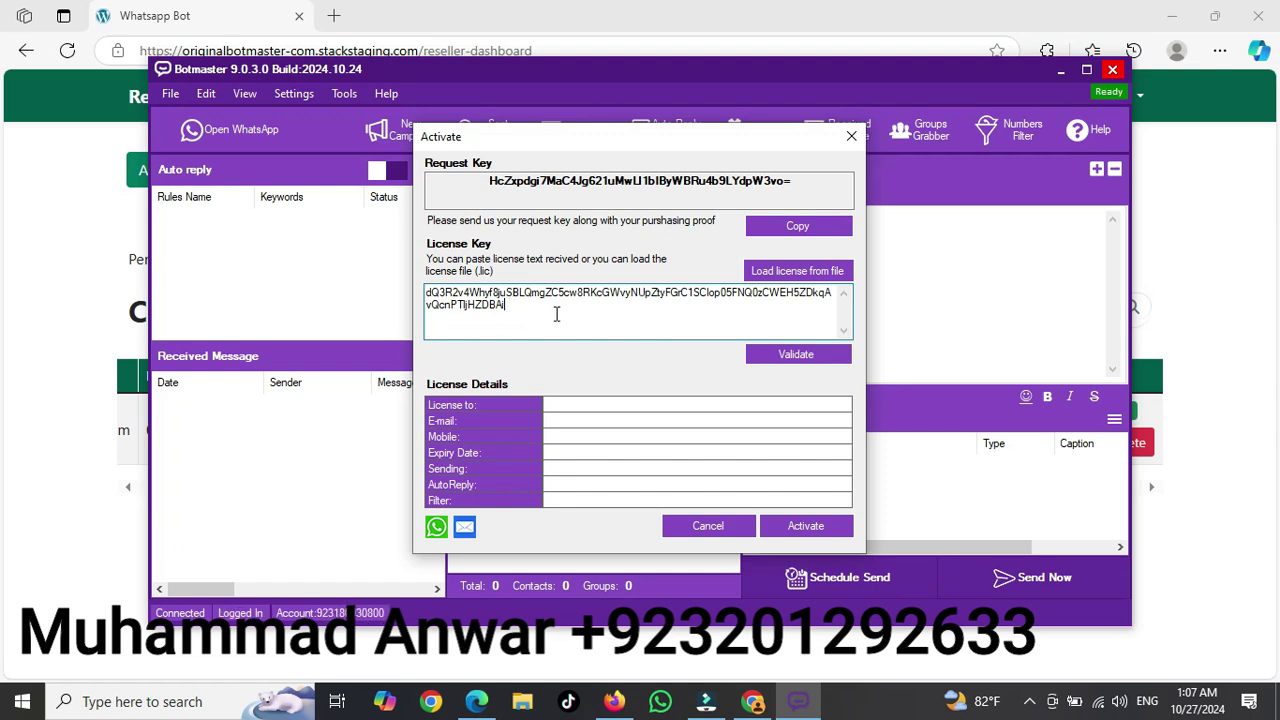
Step: Validate the entered license key and activate the license, acknowledging the notice
click(783, 360)
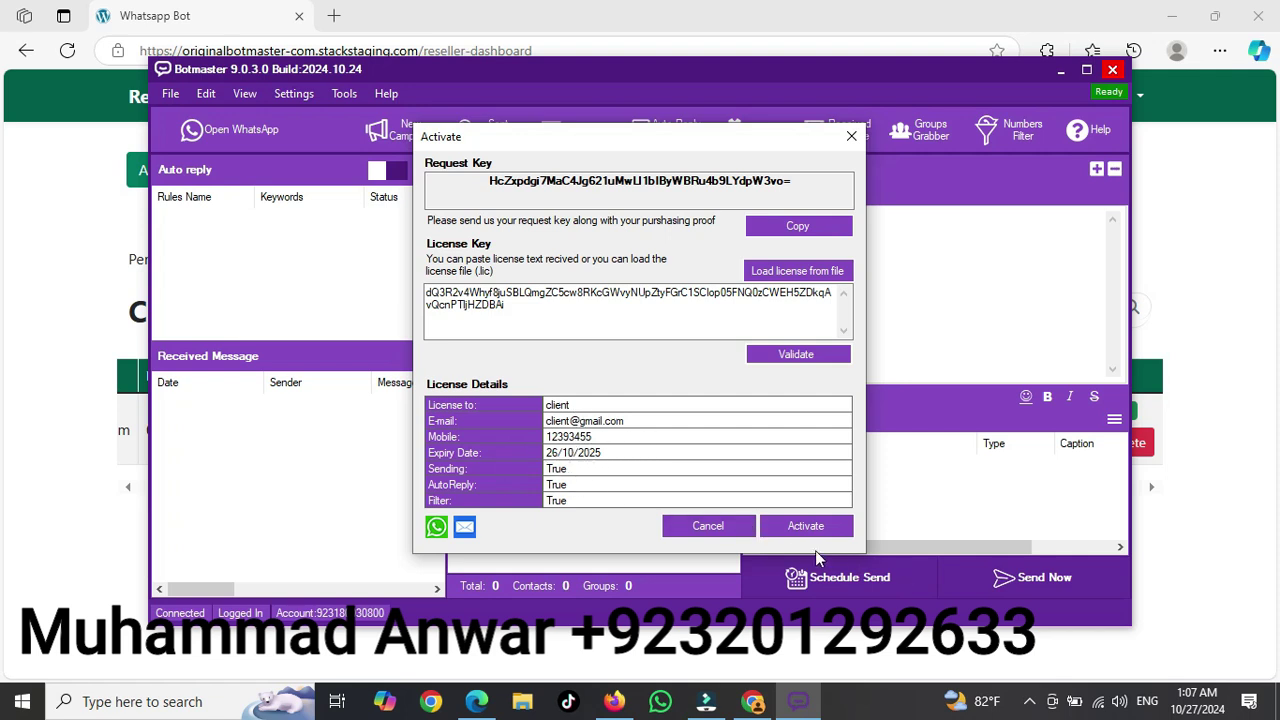
click(809, 525)
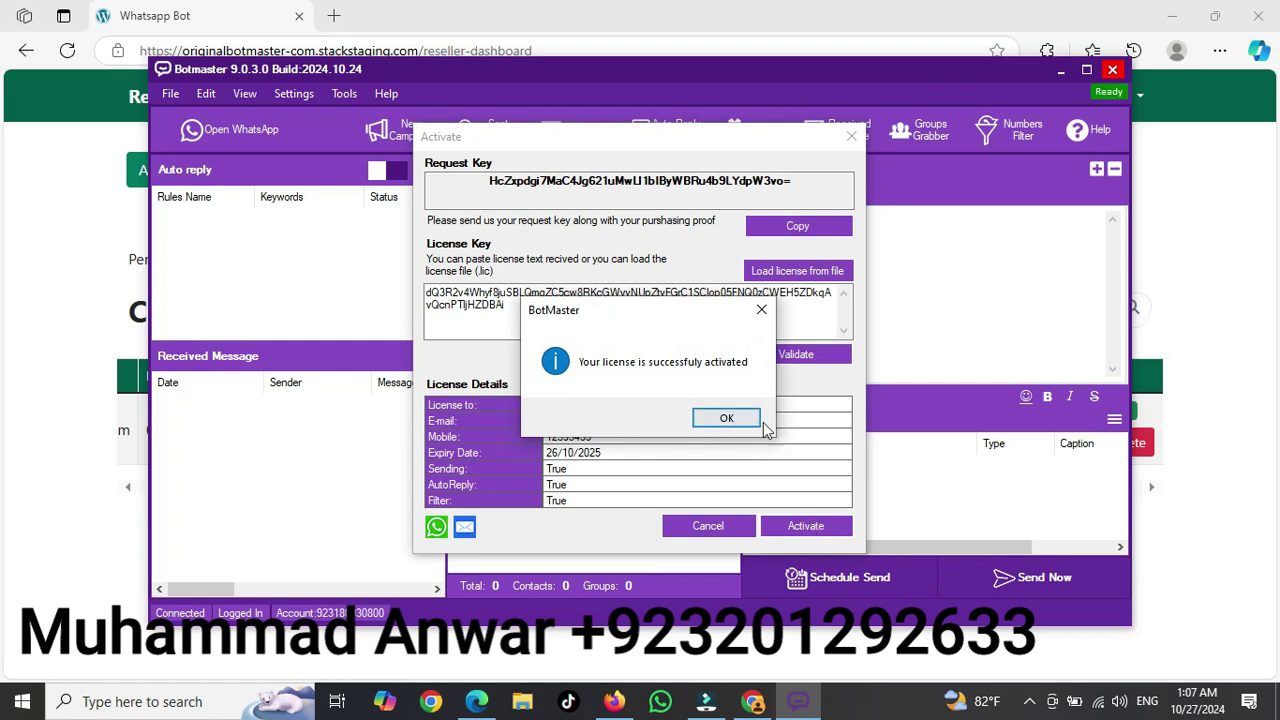
click(724, 420)
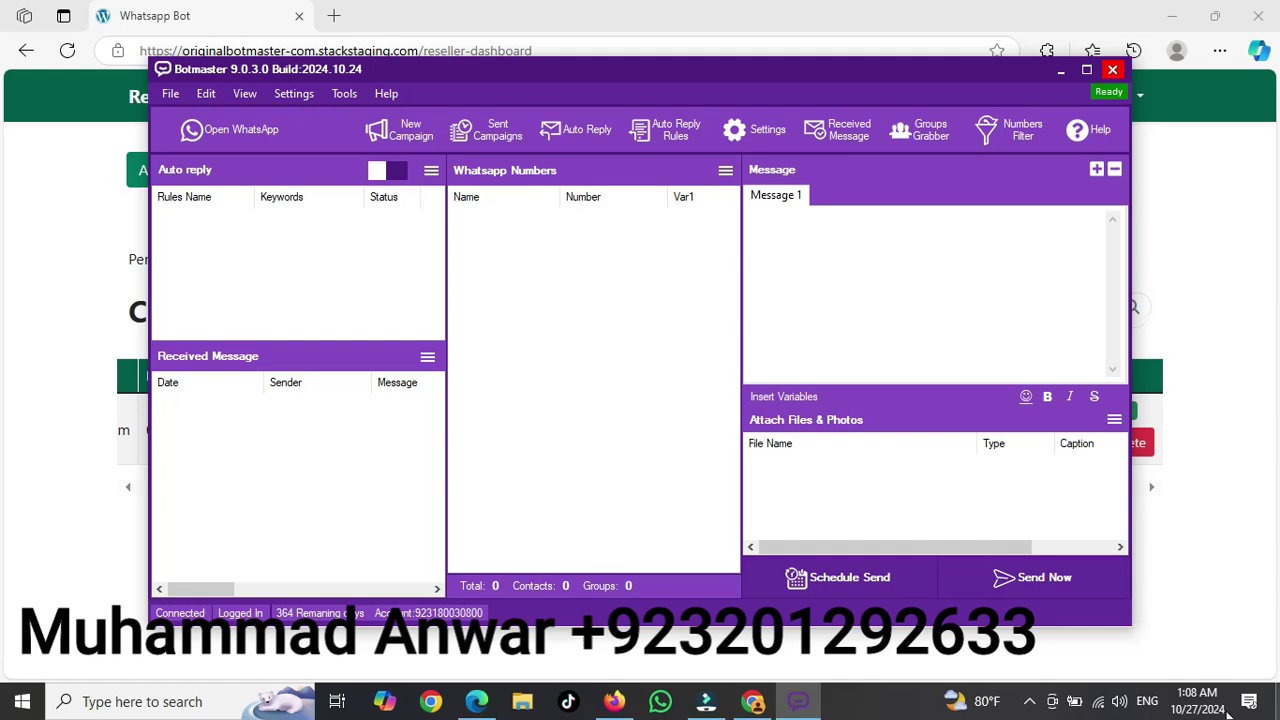
Step: Locate the OriginalBotmaster folder in Program Files on Local Disk (C:) and look over the actions available for it
click(1276, 708)
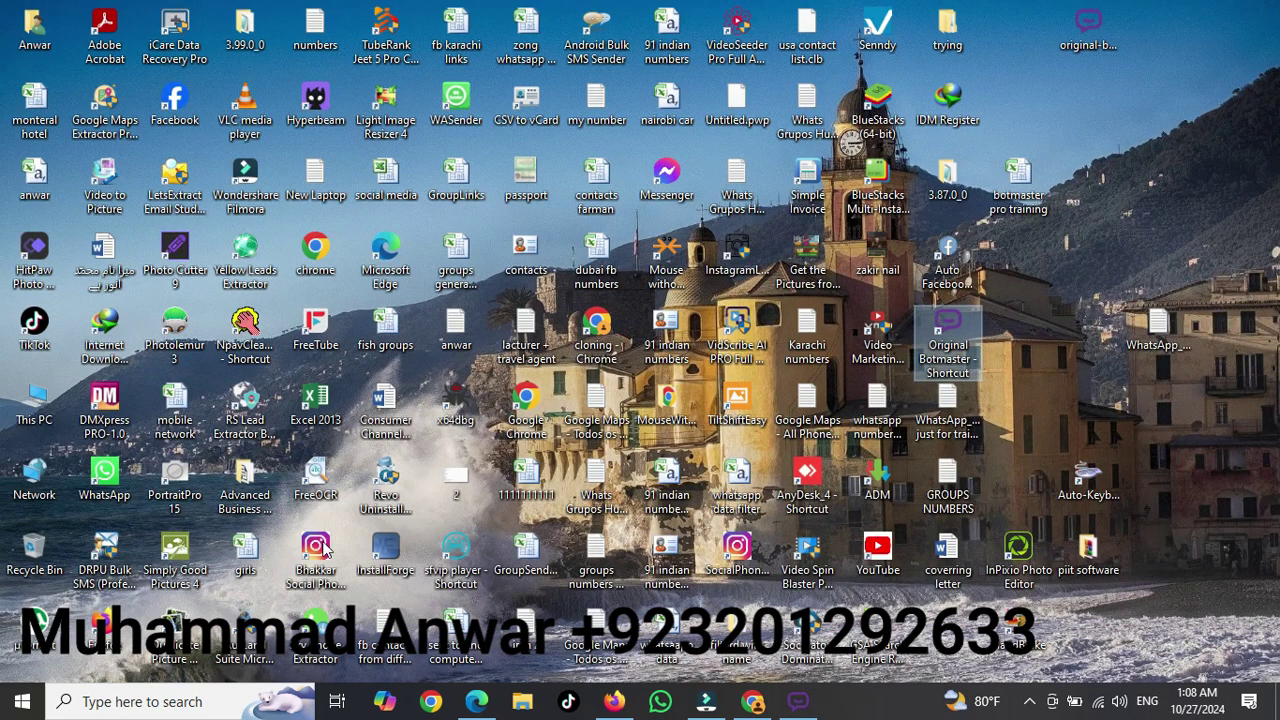
double_click(34, 400)
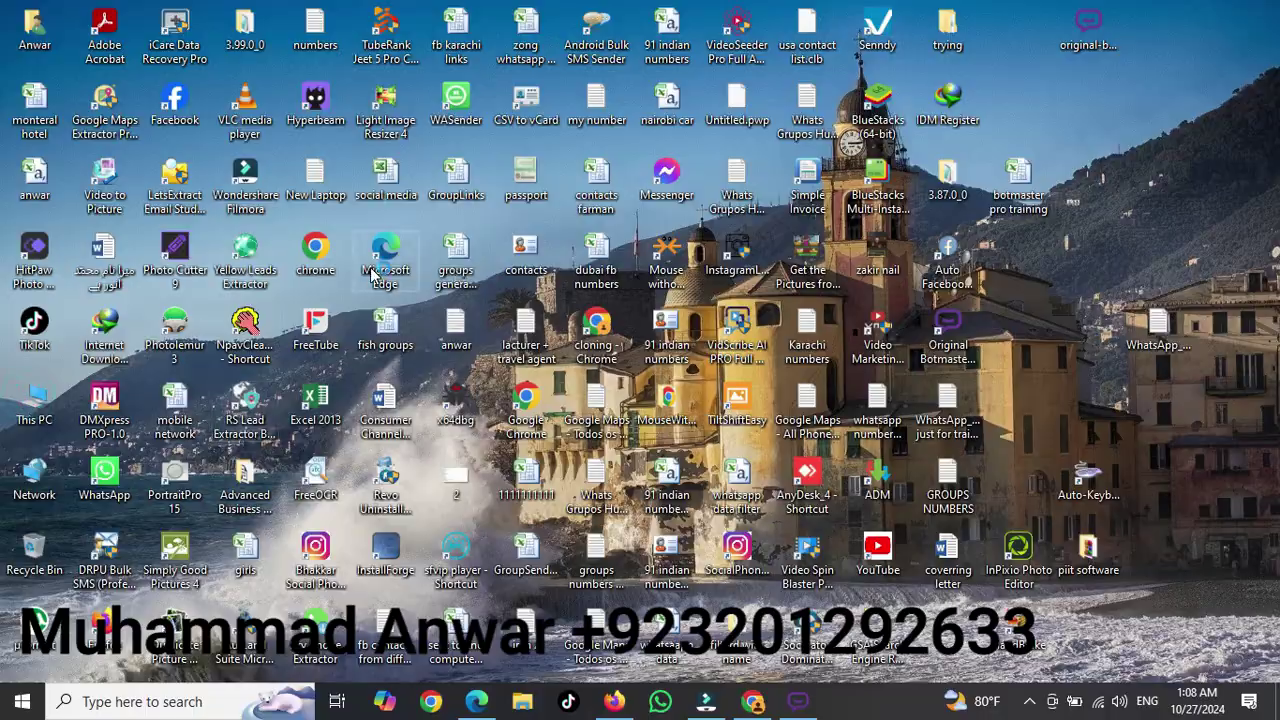
double_click(289, 384)
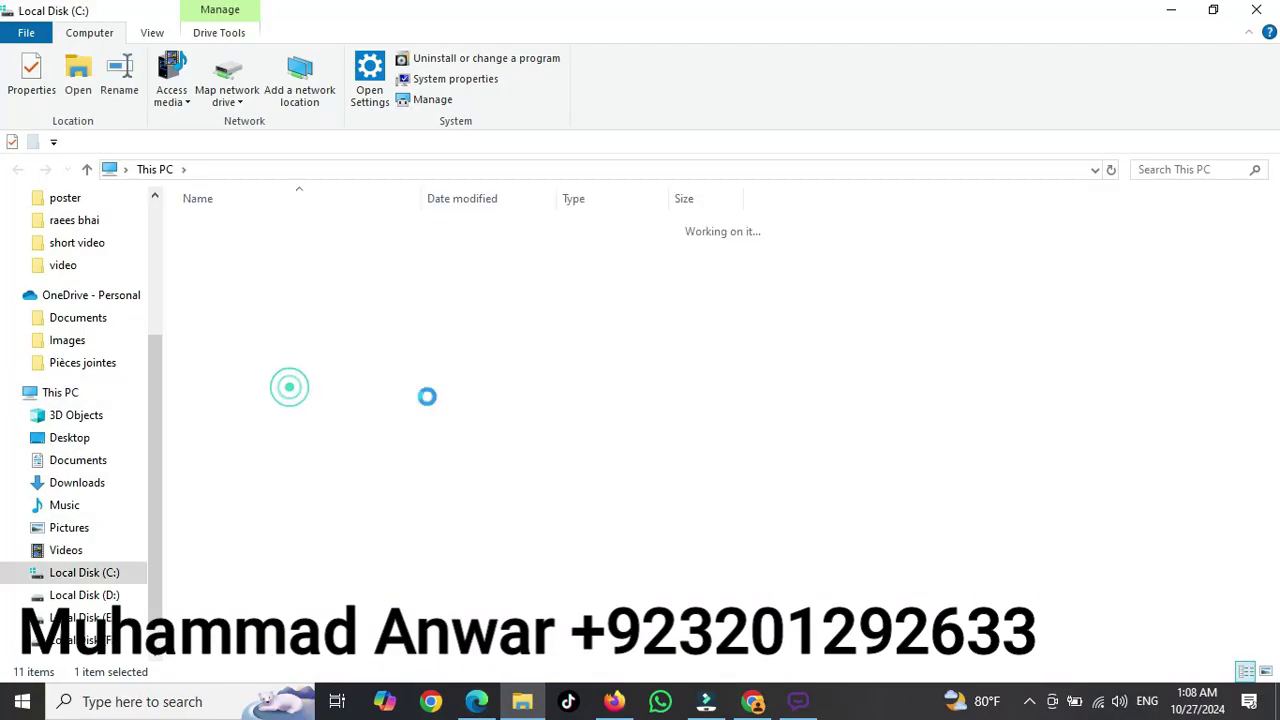
click(557, 442)
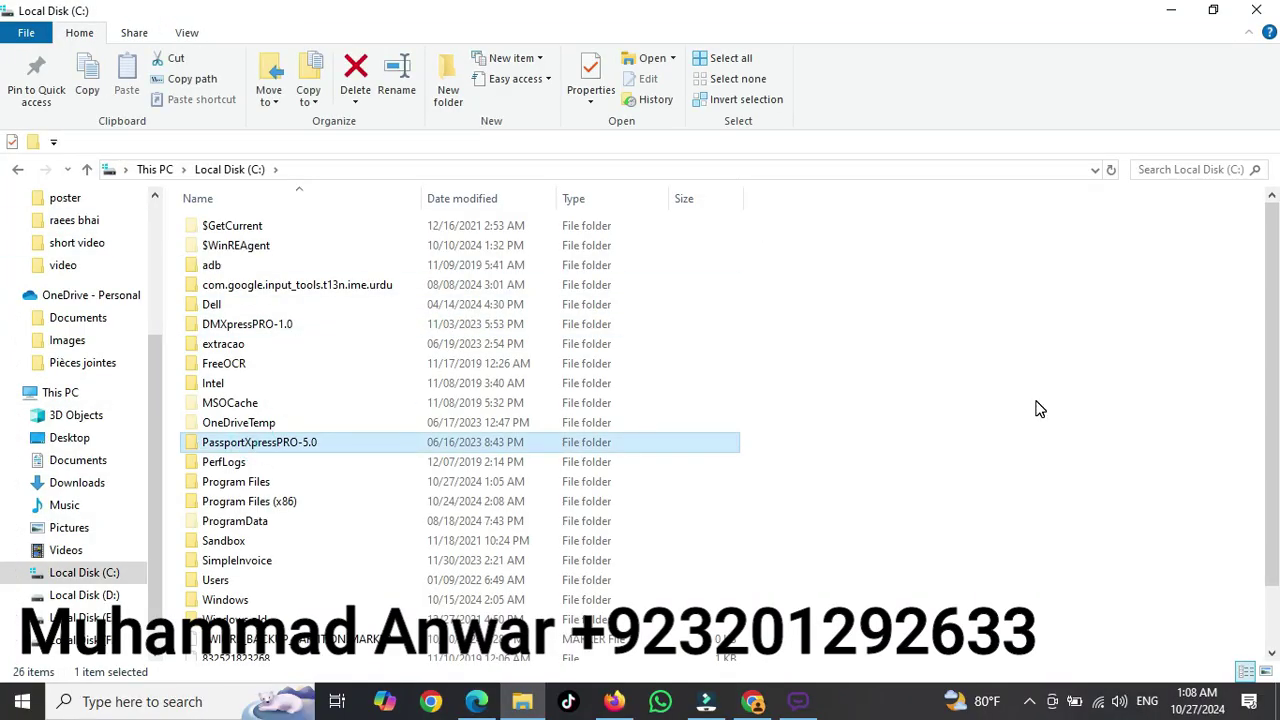
key(Down)
key(Down)
key(Return)
key(Down)
key(Down)
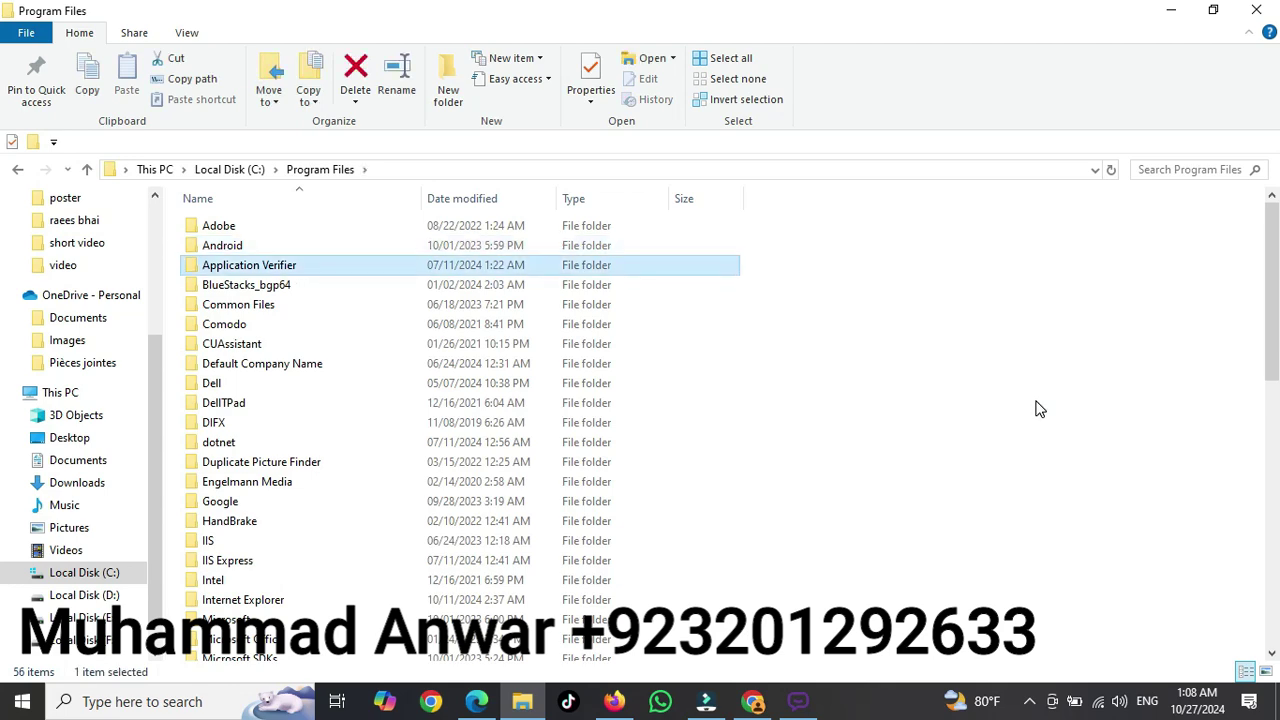
key(o)
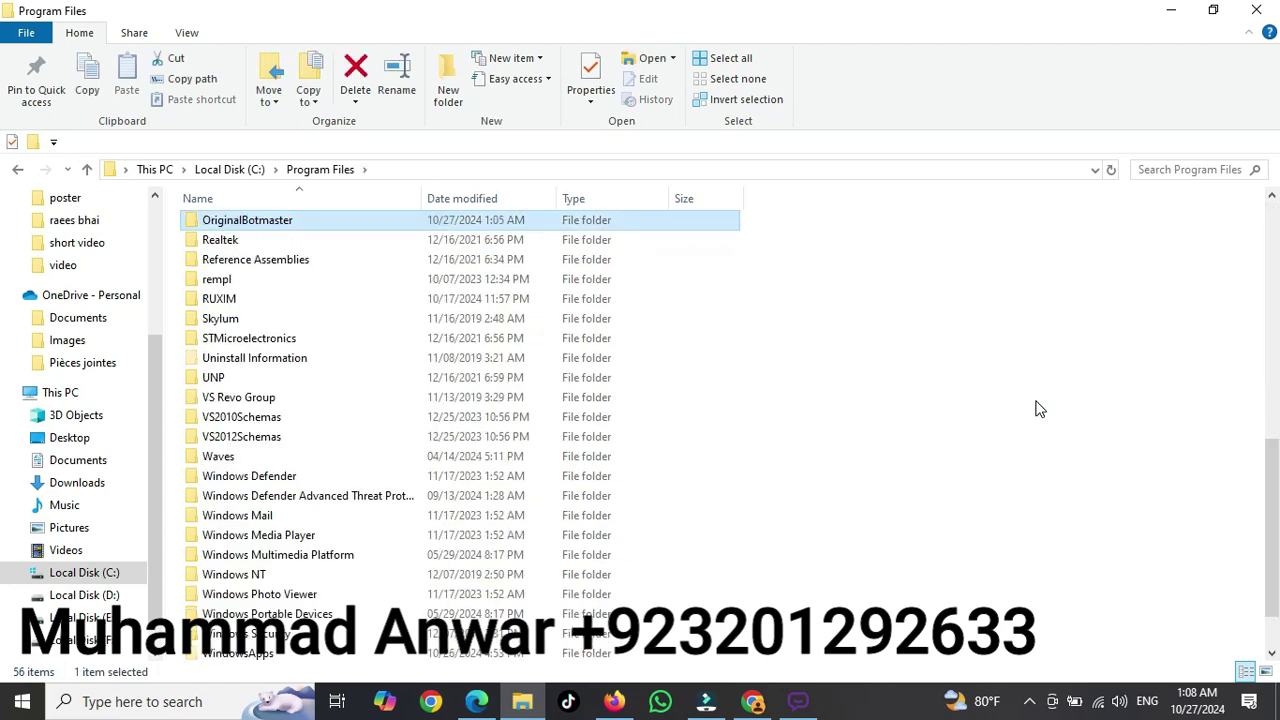
right_click(287, 229)
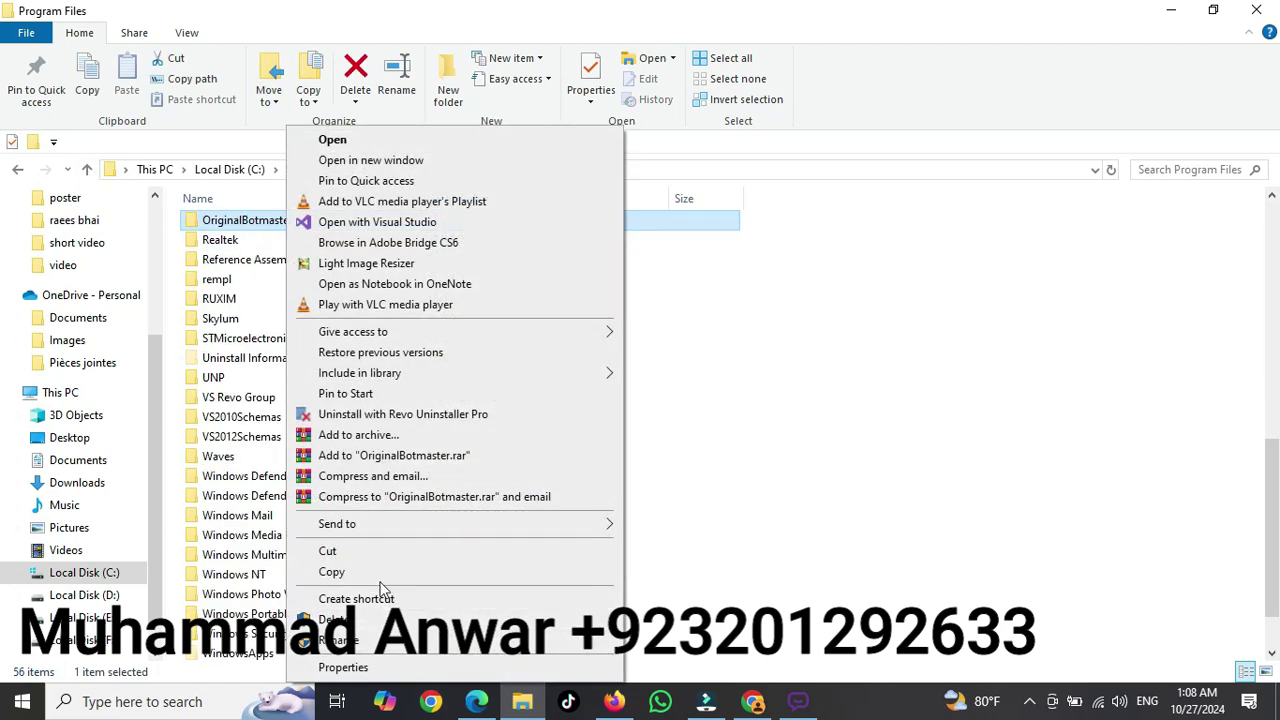
click(703, 397)
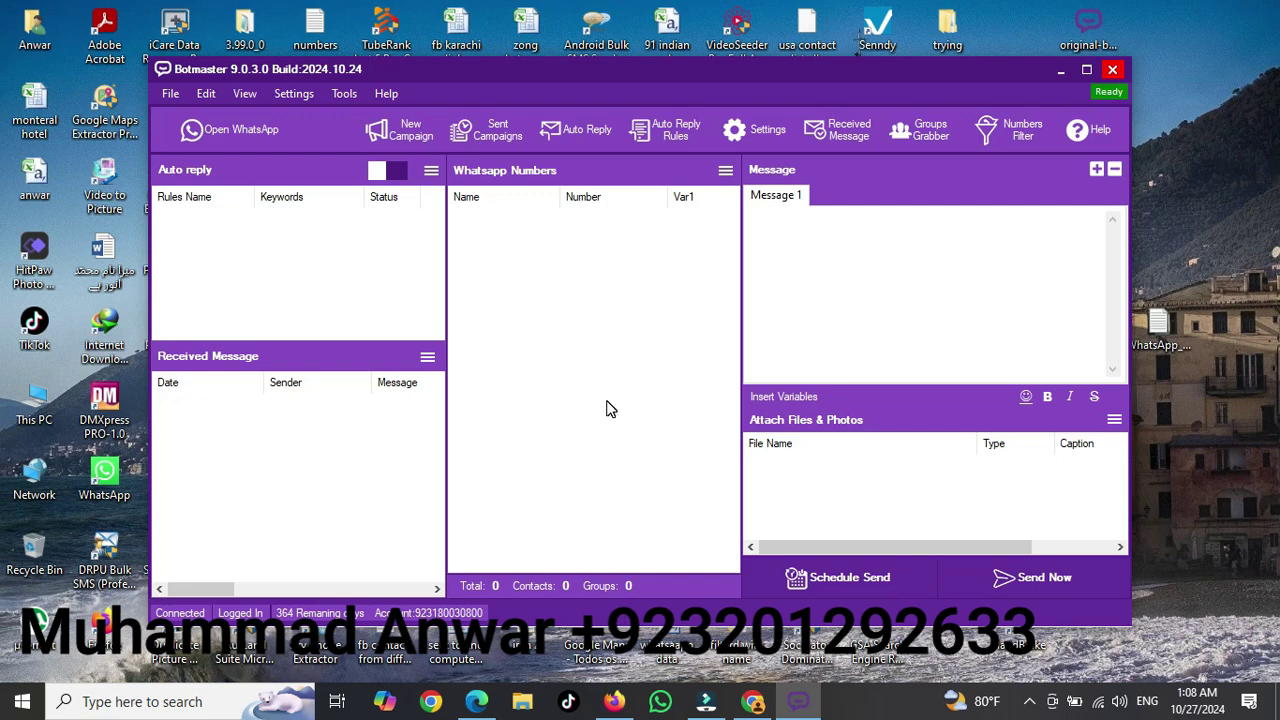
Step: Switch to the reseller panel in Edge and examine the client's name, expiry days and email in the Clients table
click(493, 706)
drag(583, 491, 446, 497)
click(703, 439)
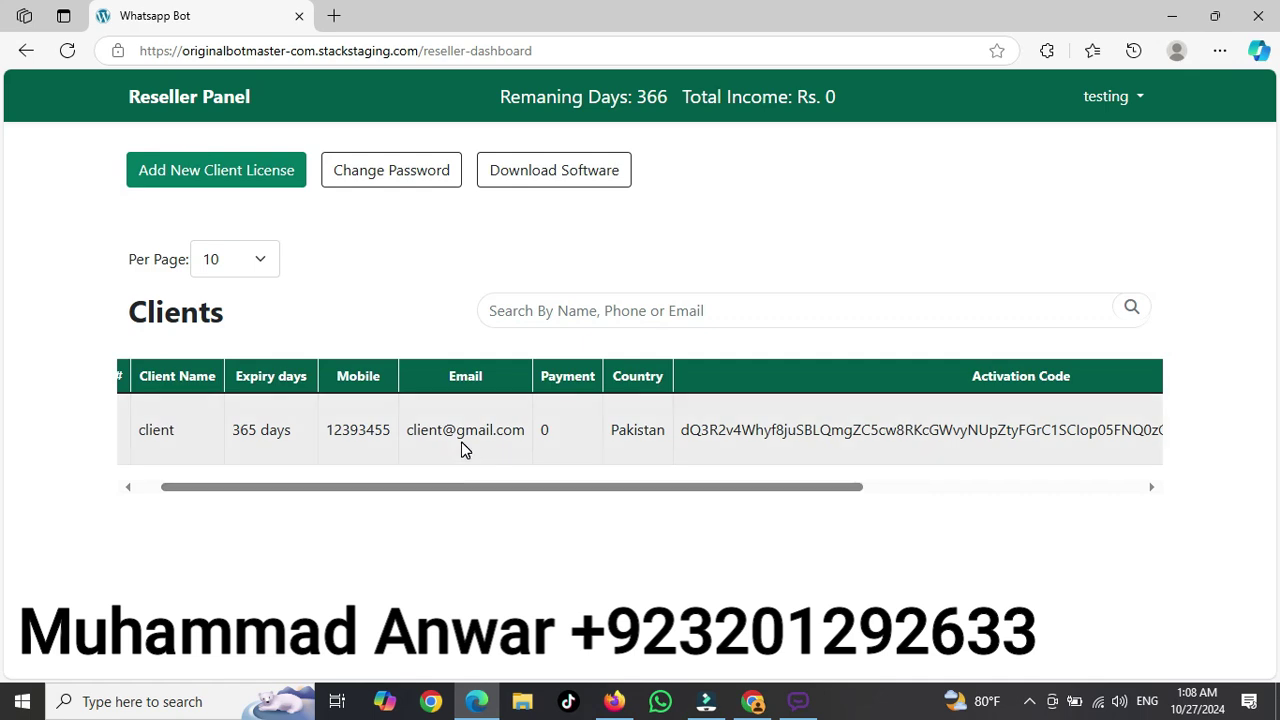
double_click(432, 434)
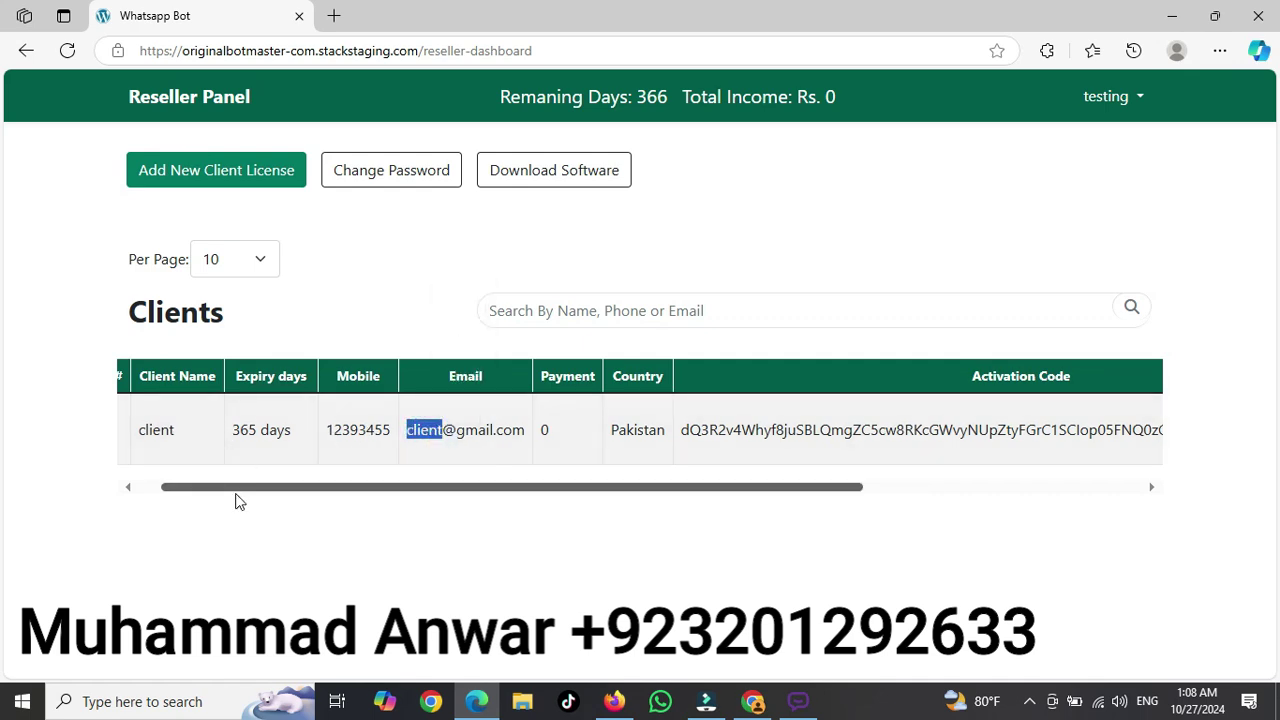
drag(237, 497, 216, 490)
click(193, 447)
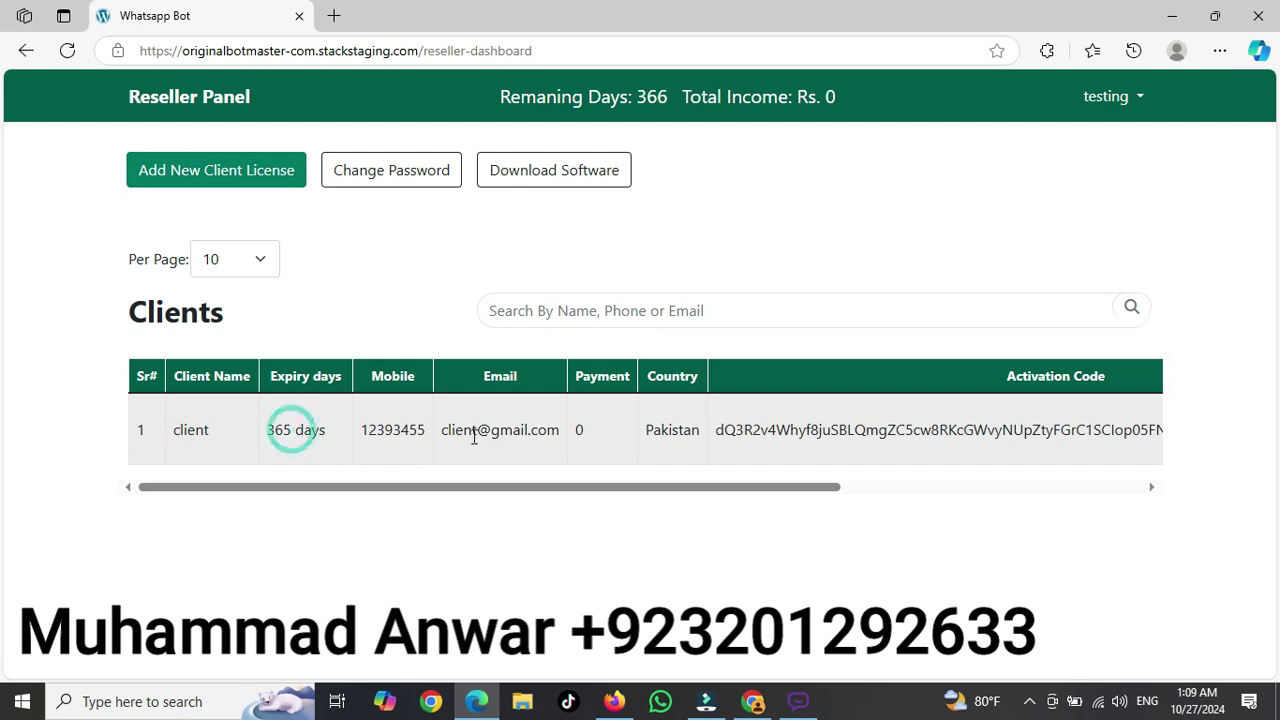
Step: Review the client's activation code and copy the client's email address from the Clients table
drag(565, 488, 371, 449)
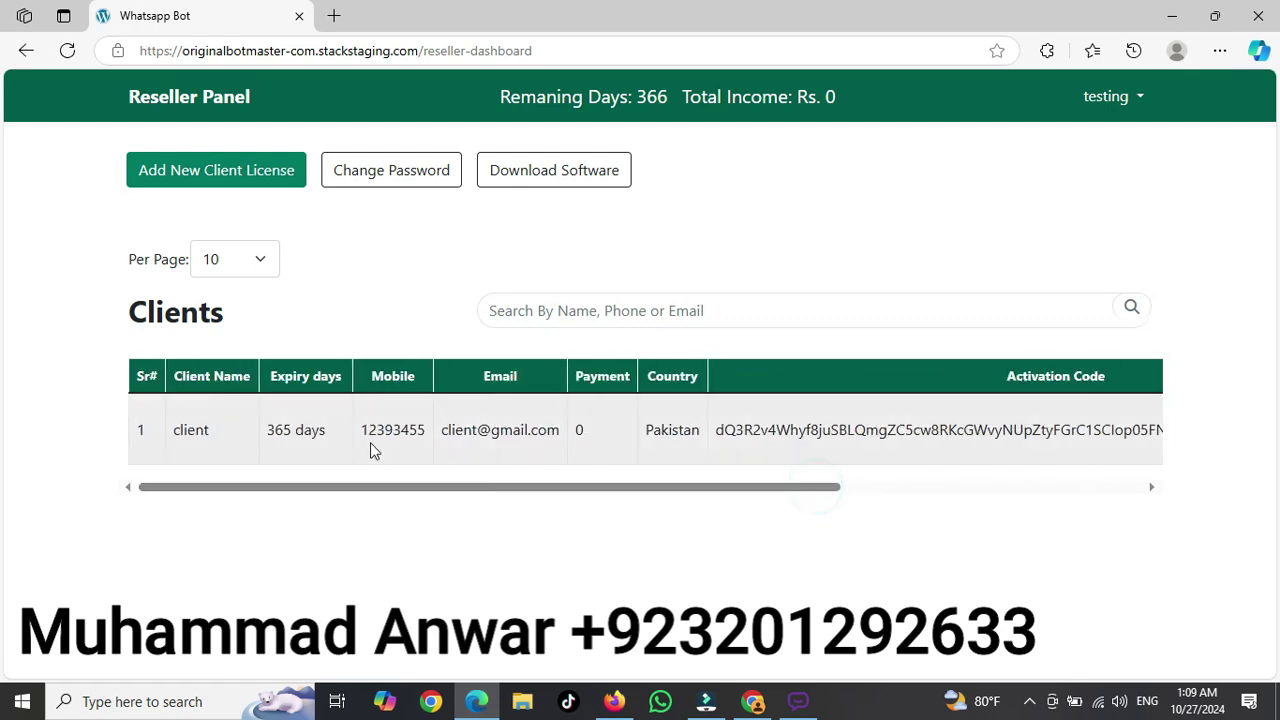
triple_click(507, 432)
triple_click(777, 425)
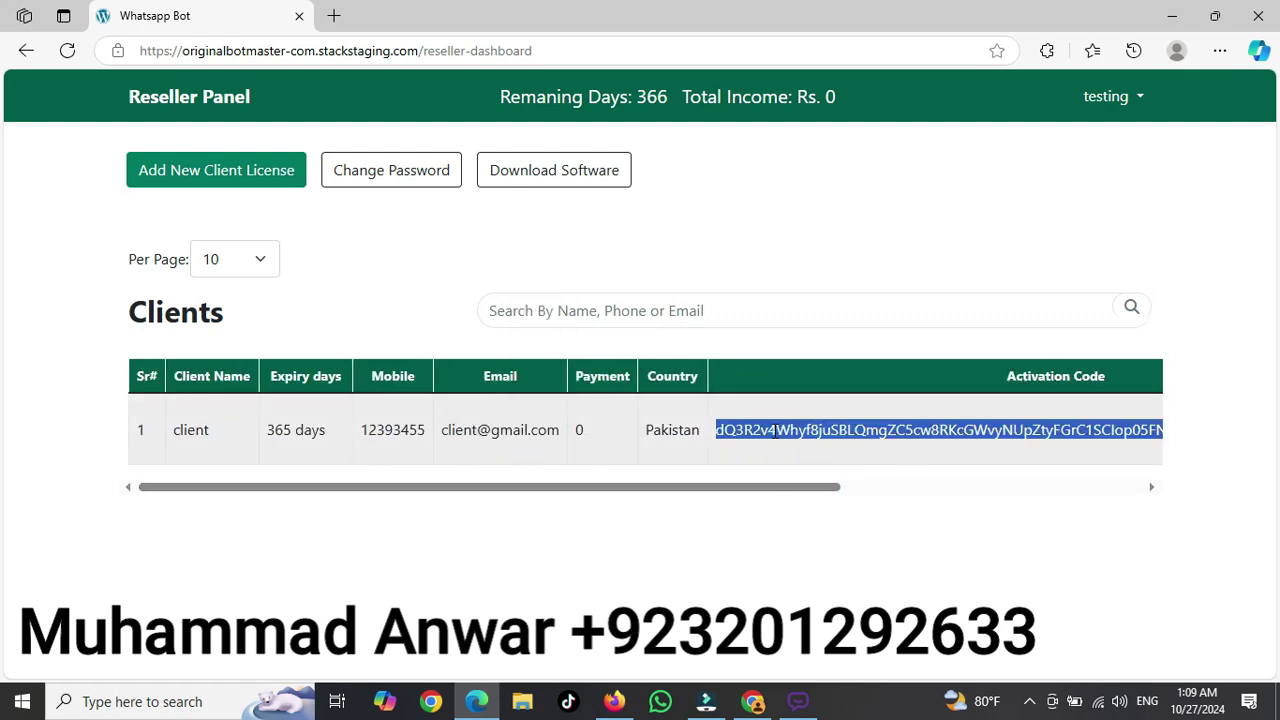
drag(777, 488, 743, 490)
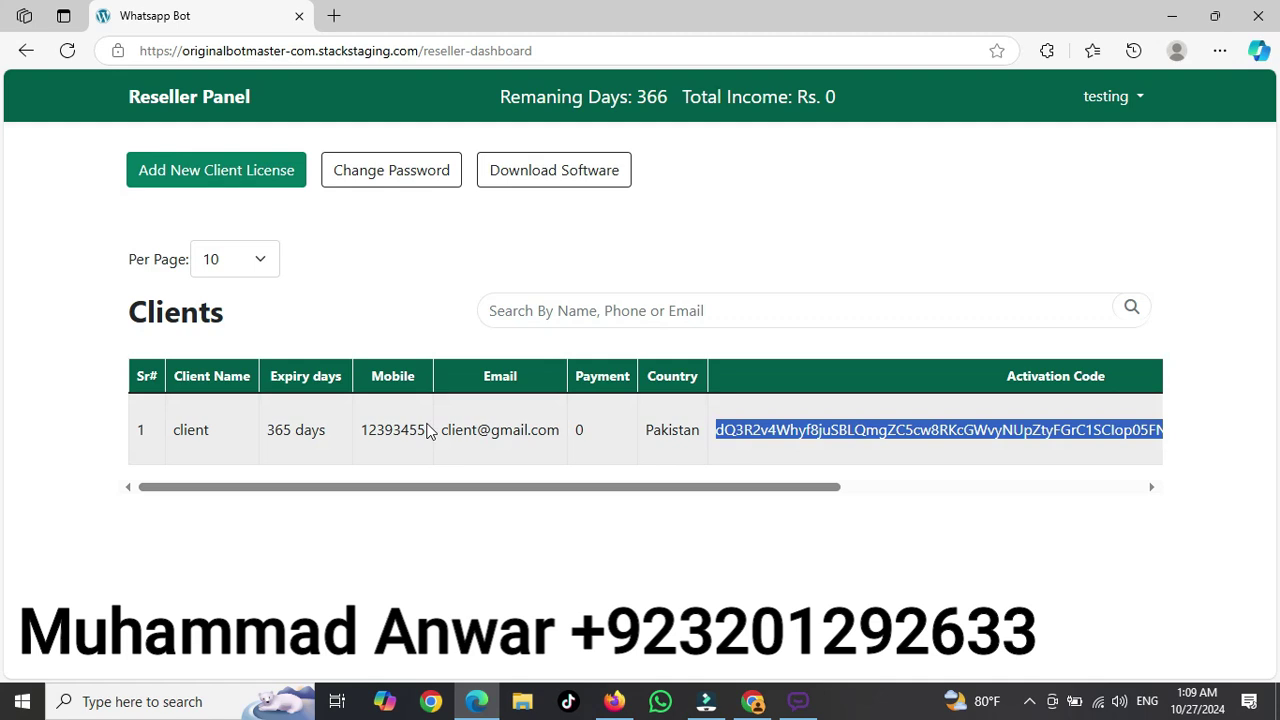
double_click(494, 432)
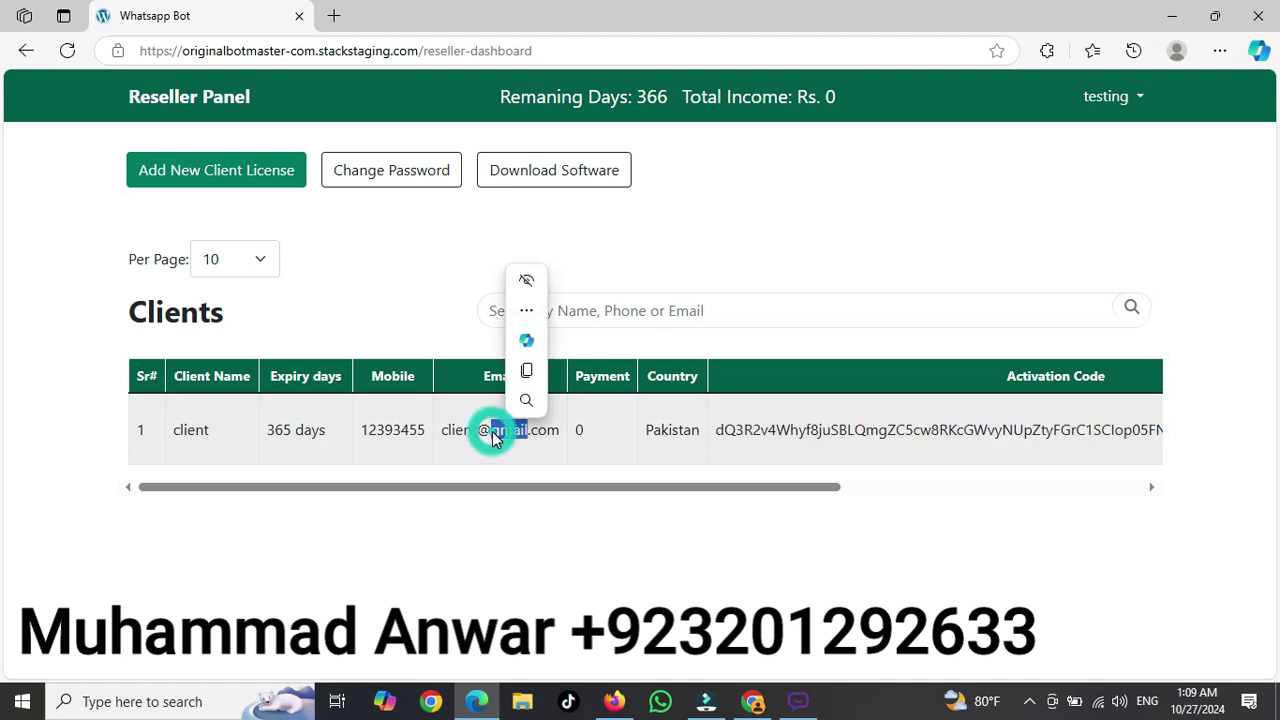
click(446, 429)
double_click(452, 430)
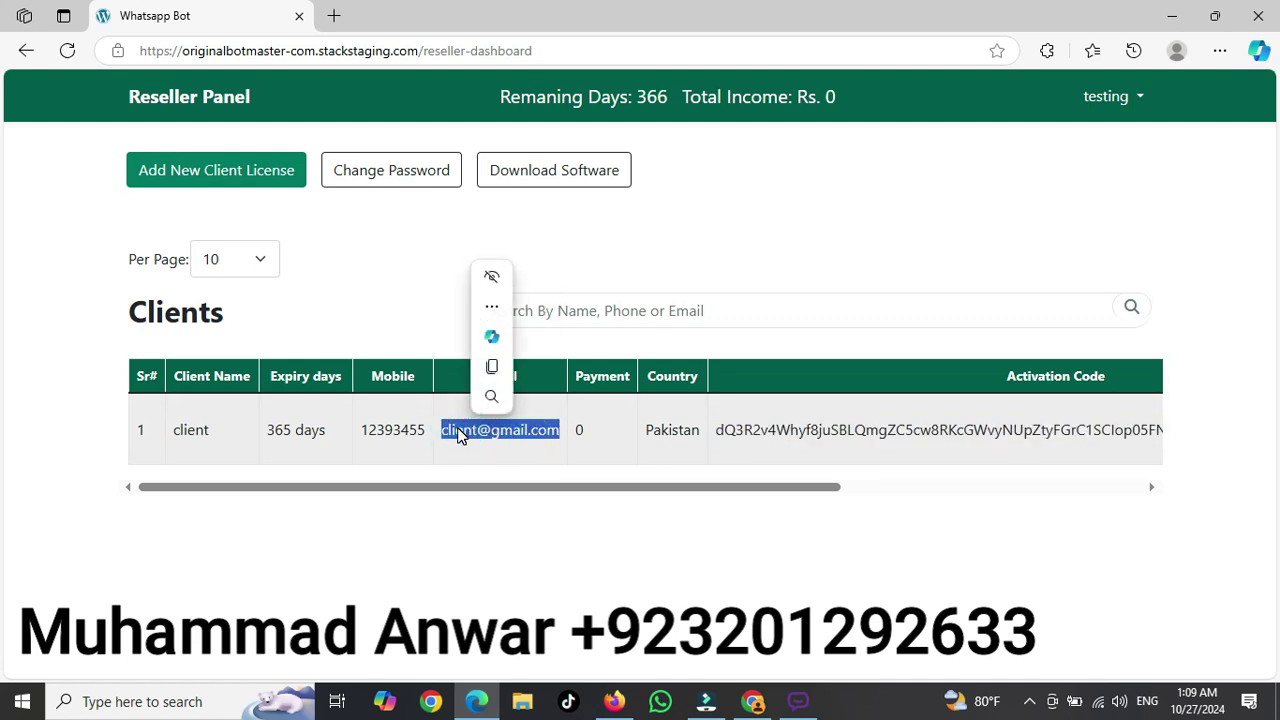
key(ctrl+c)
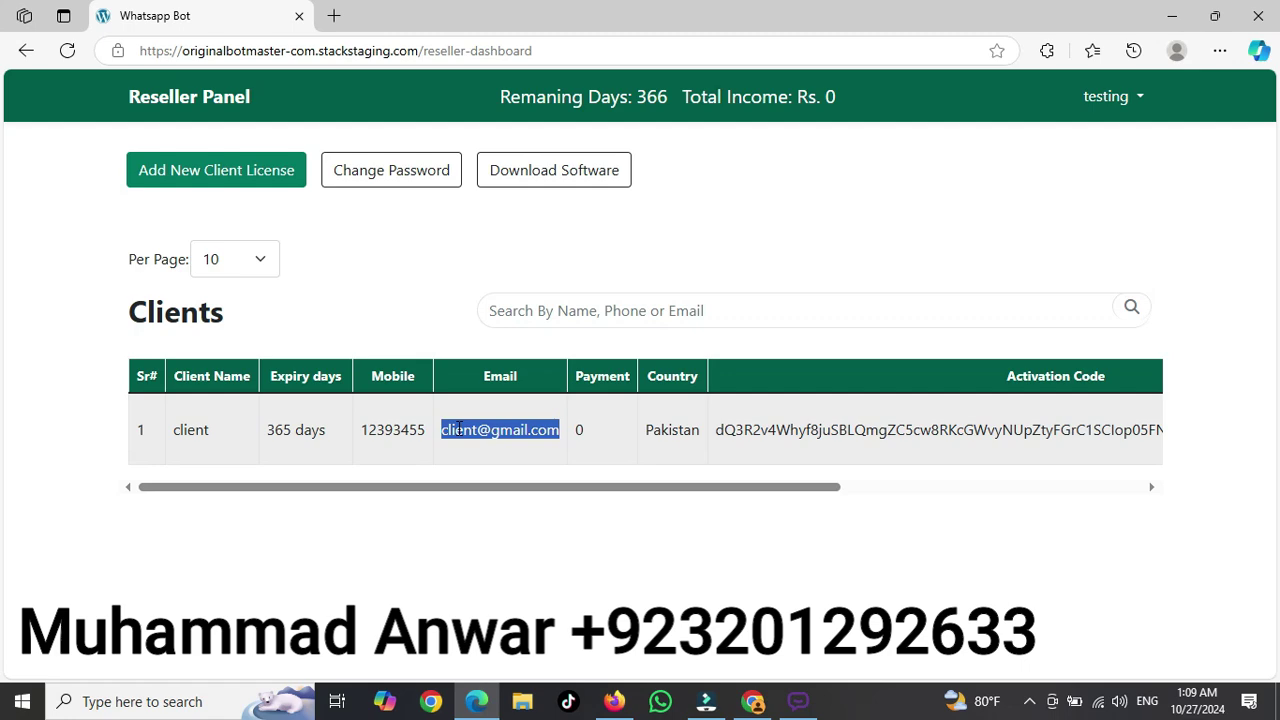
mouse_move(594, 491)
mouse_down()
mouse_move(806, 497)
mouse_move(574, 503)
mouse_up()
Step: Switch to Chrome, check the originalbotmaster.com/login address and open the site's User Login page
click(752, 701)
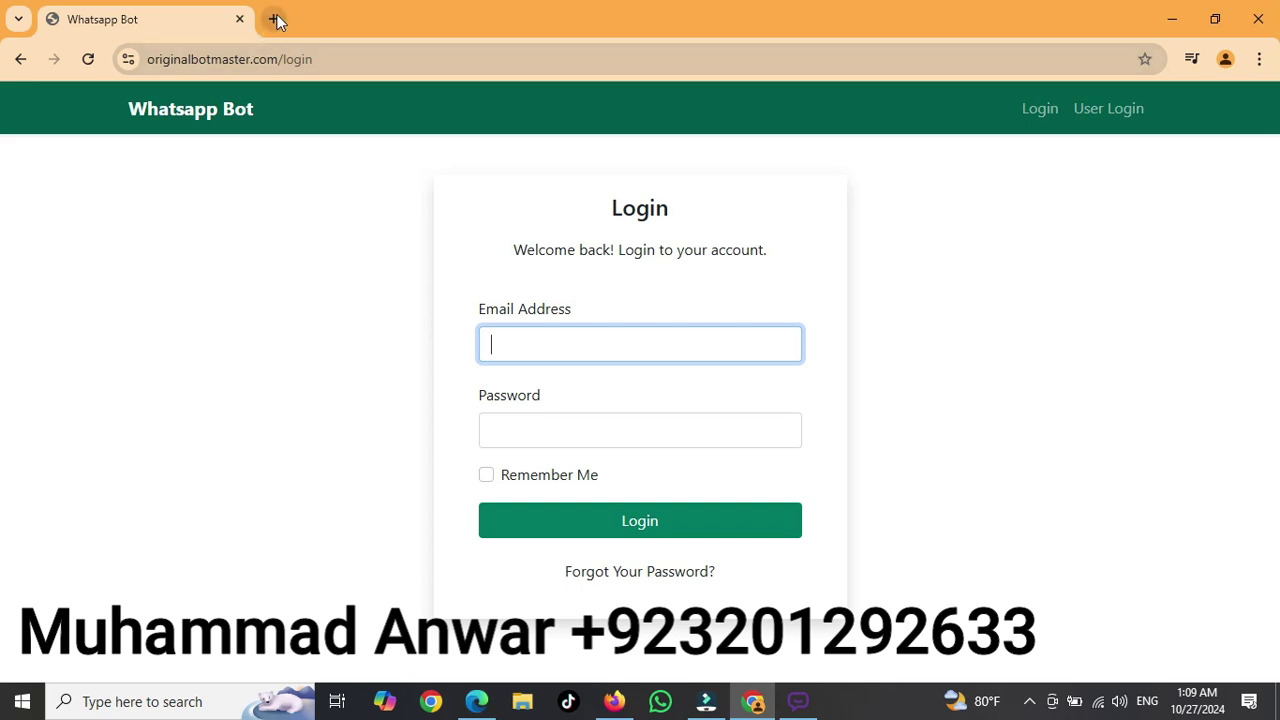
click(250, 60)
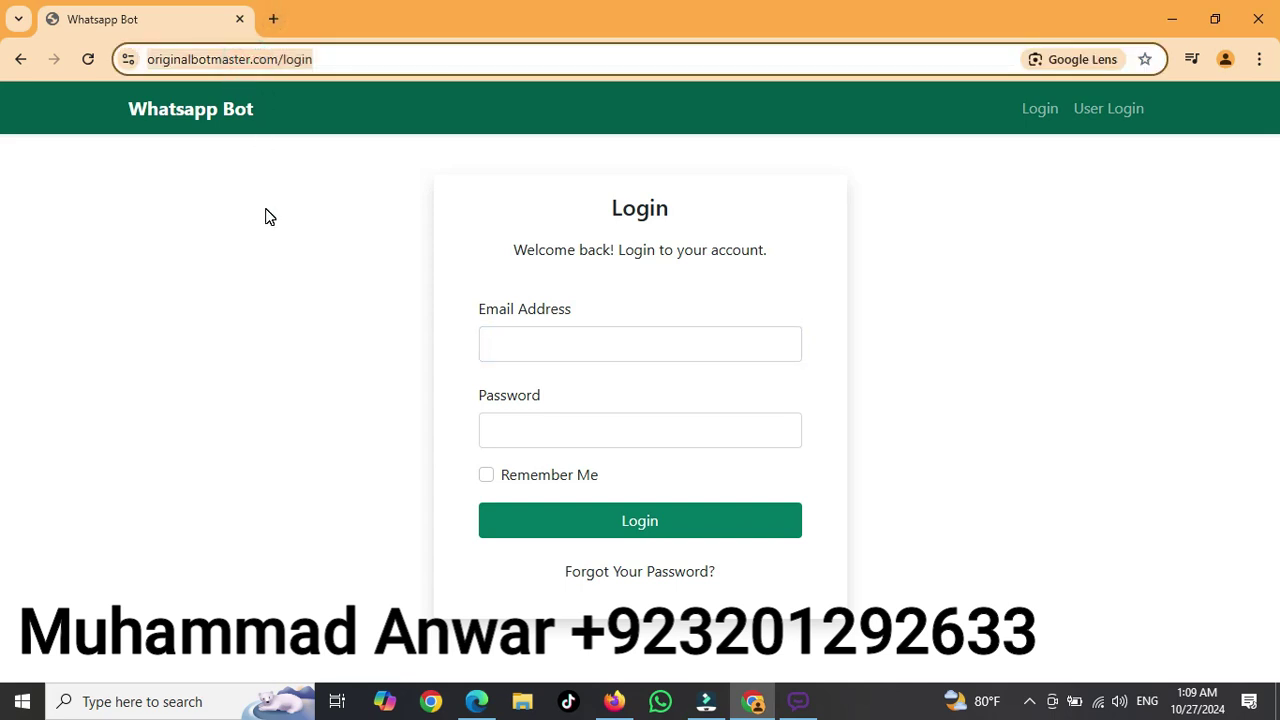
click(360, 56)
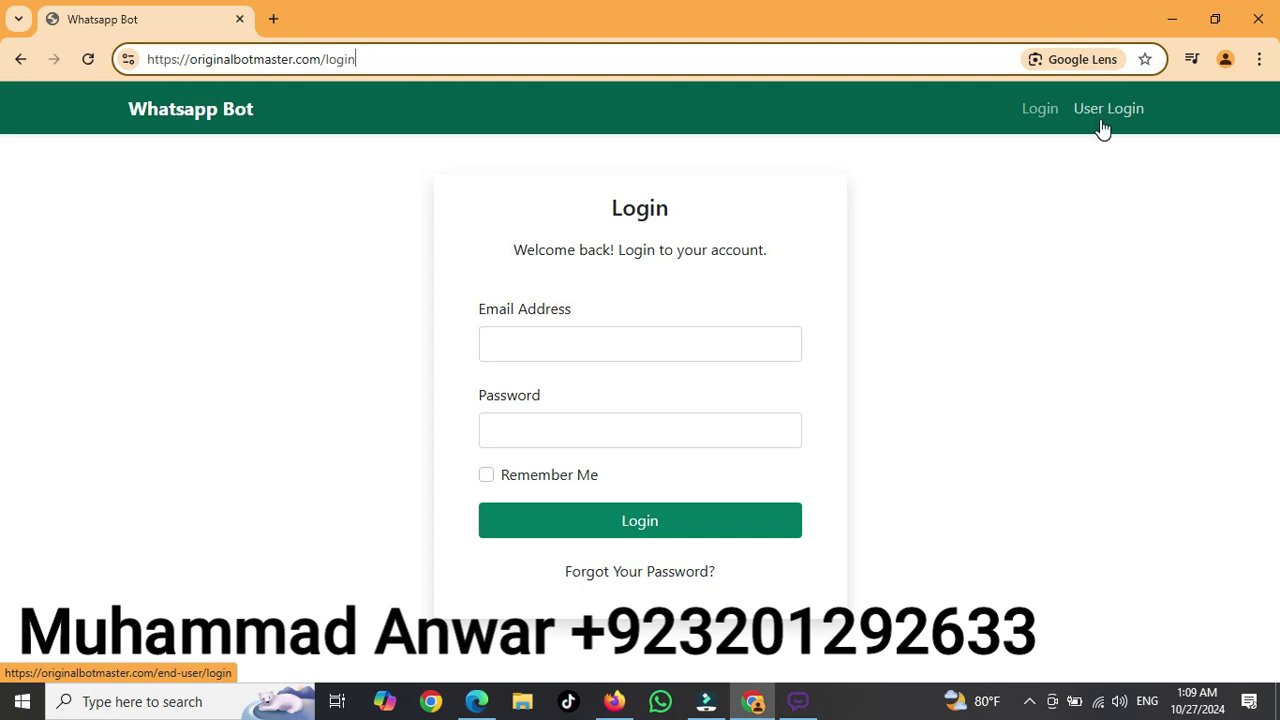
click(1074, 149)
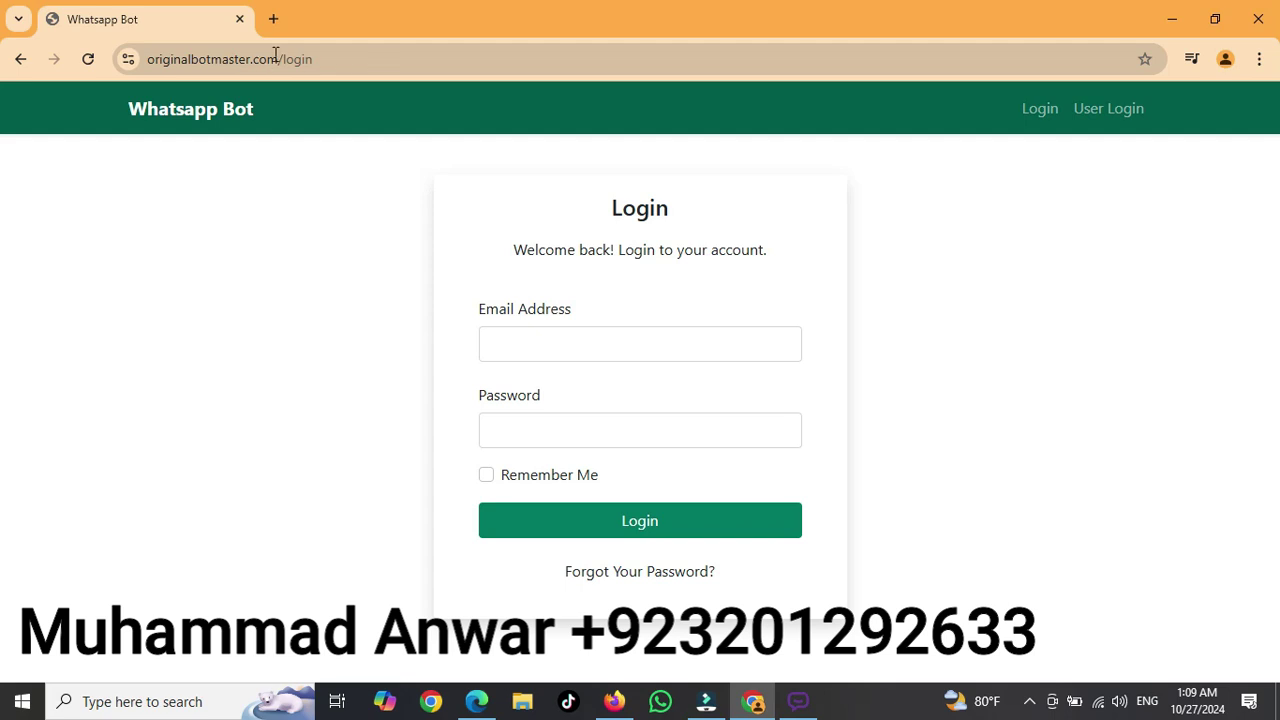
click(1128, 120)
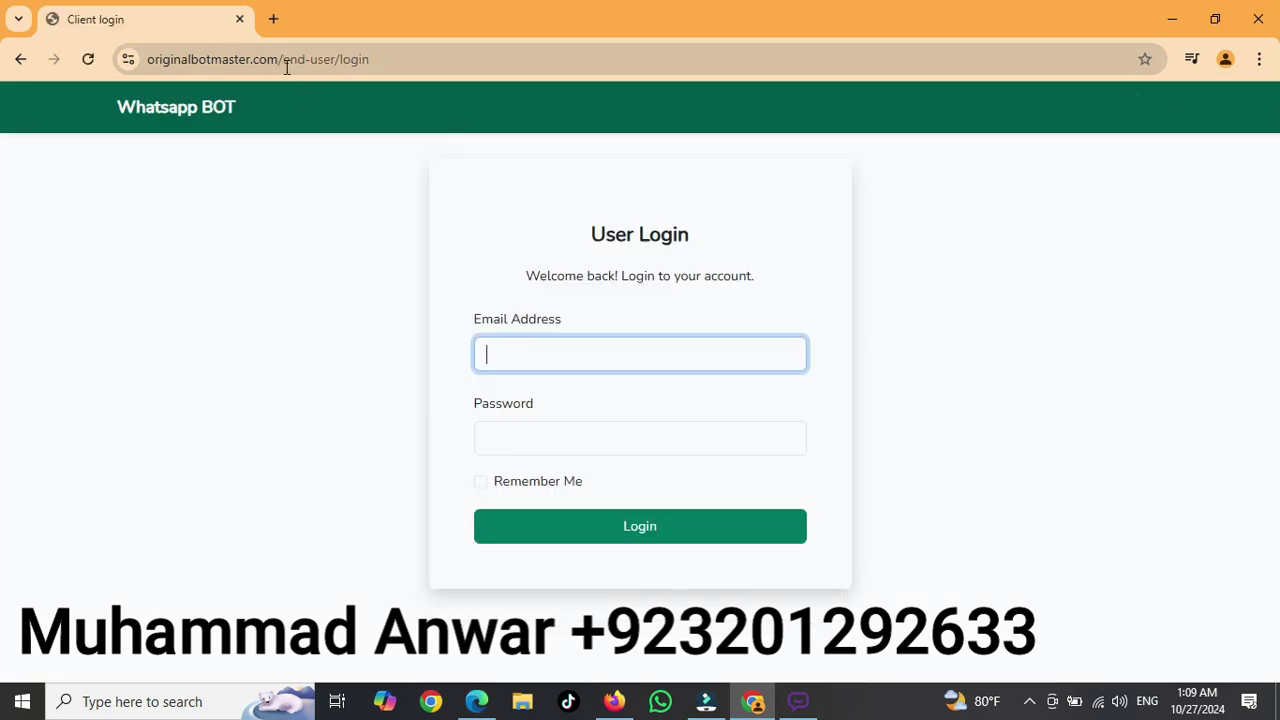
Step: Fill in the client's email address on the User Login form, leaving no trailing space
click(611, 346)
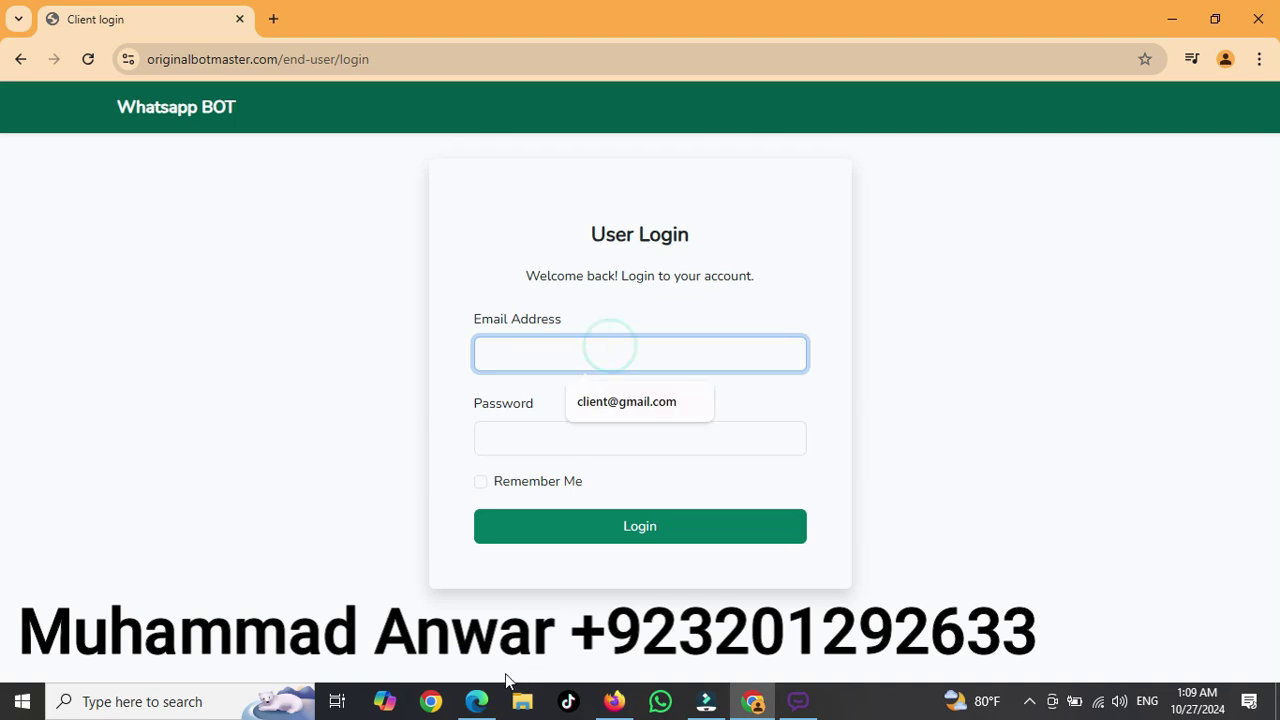
click(544, 356)
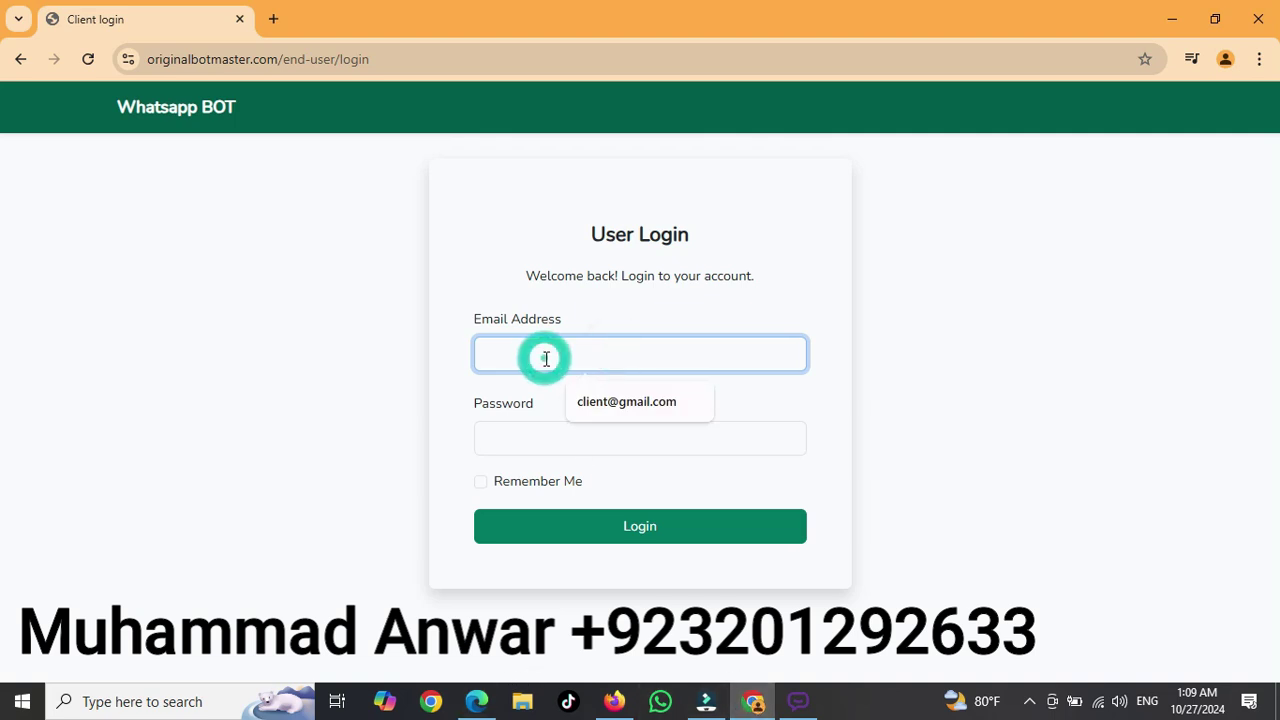
key(Down)
key(Return)
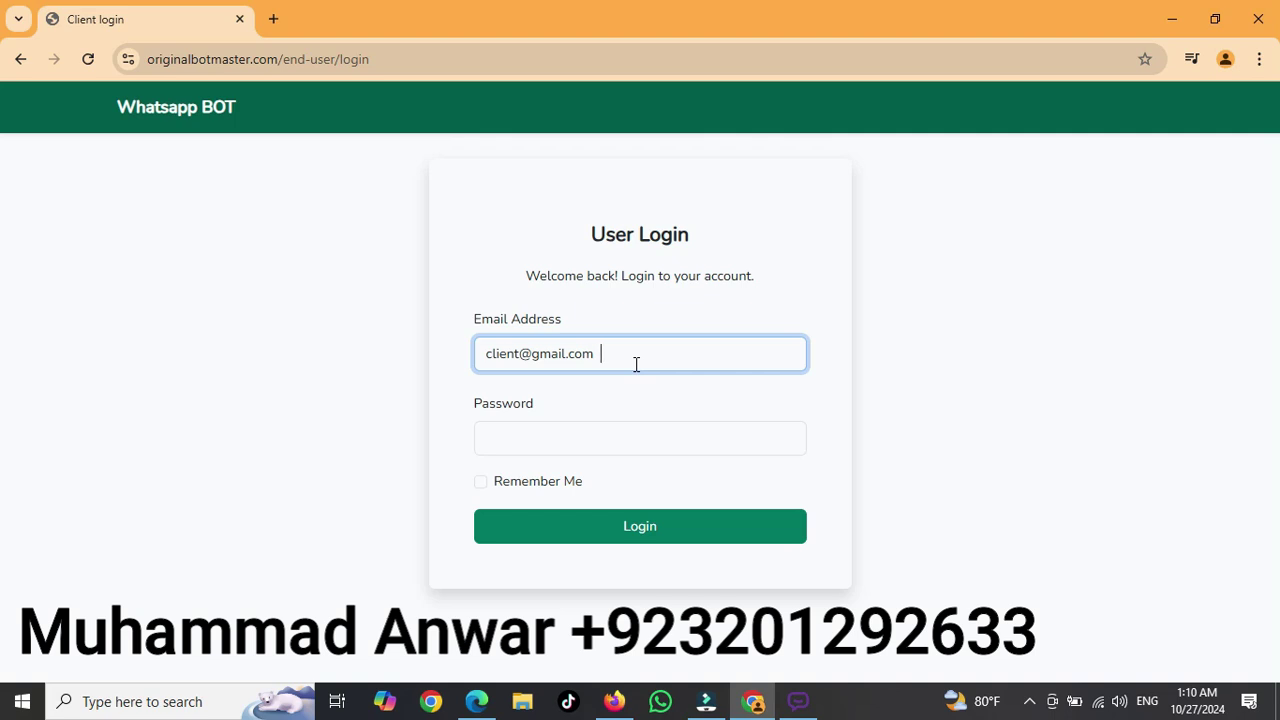
key(BackSpace)
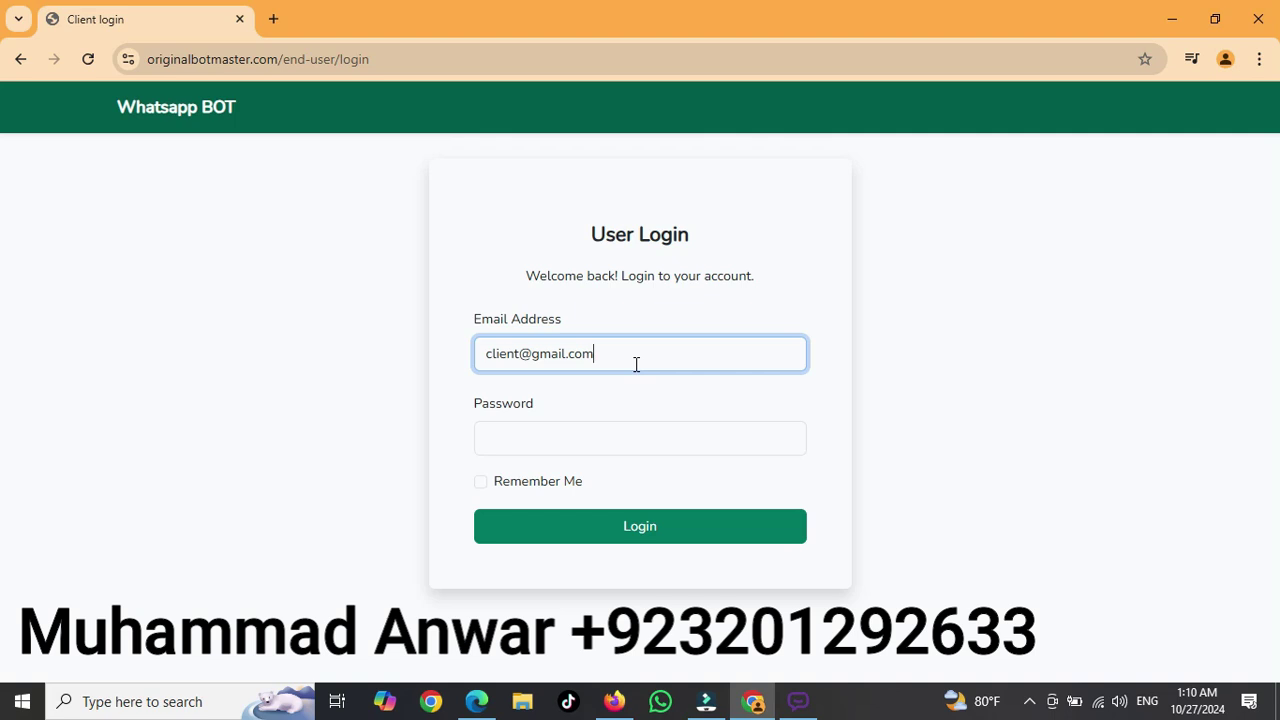